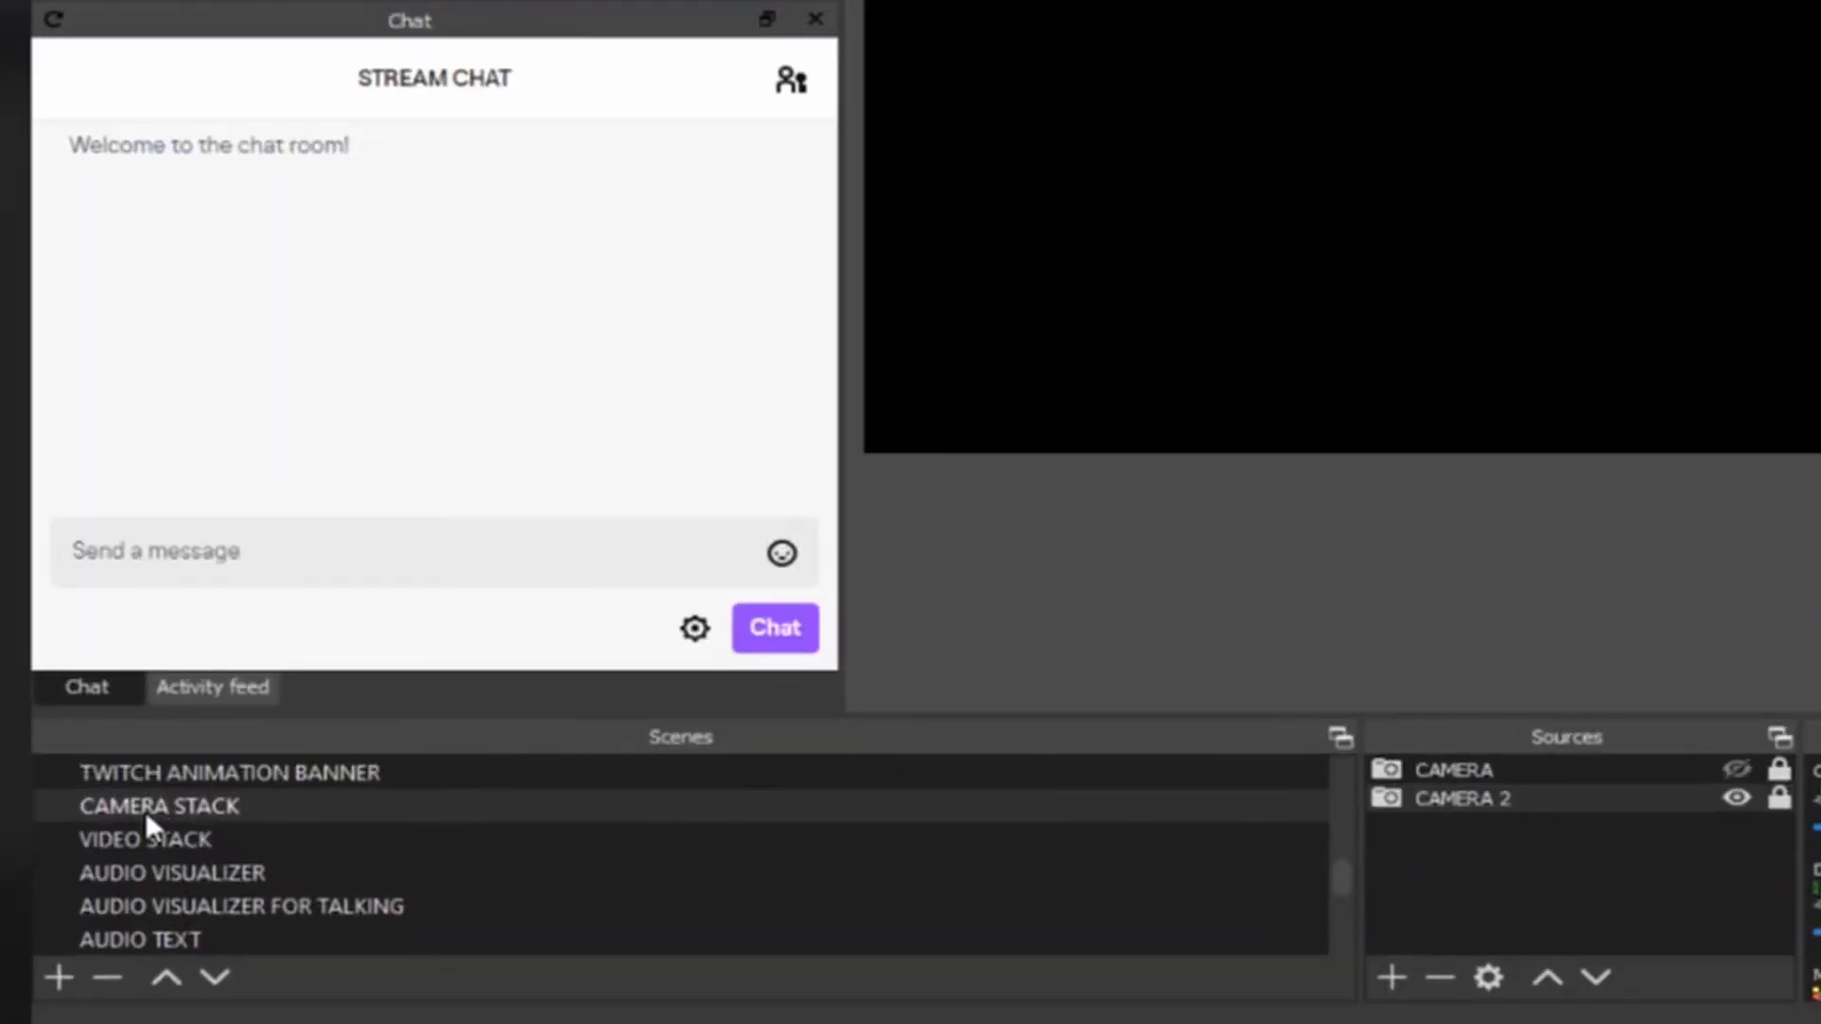
Step: Compare the sources in the VIDEO STACK and CAMERA STACK scenes and view the source types available to add
click(163, 851)
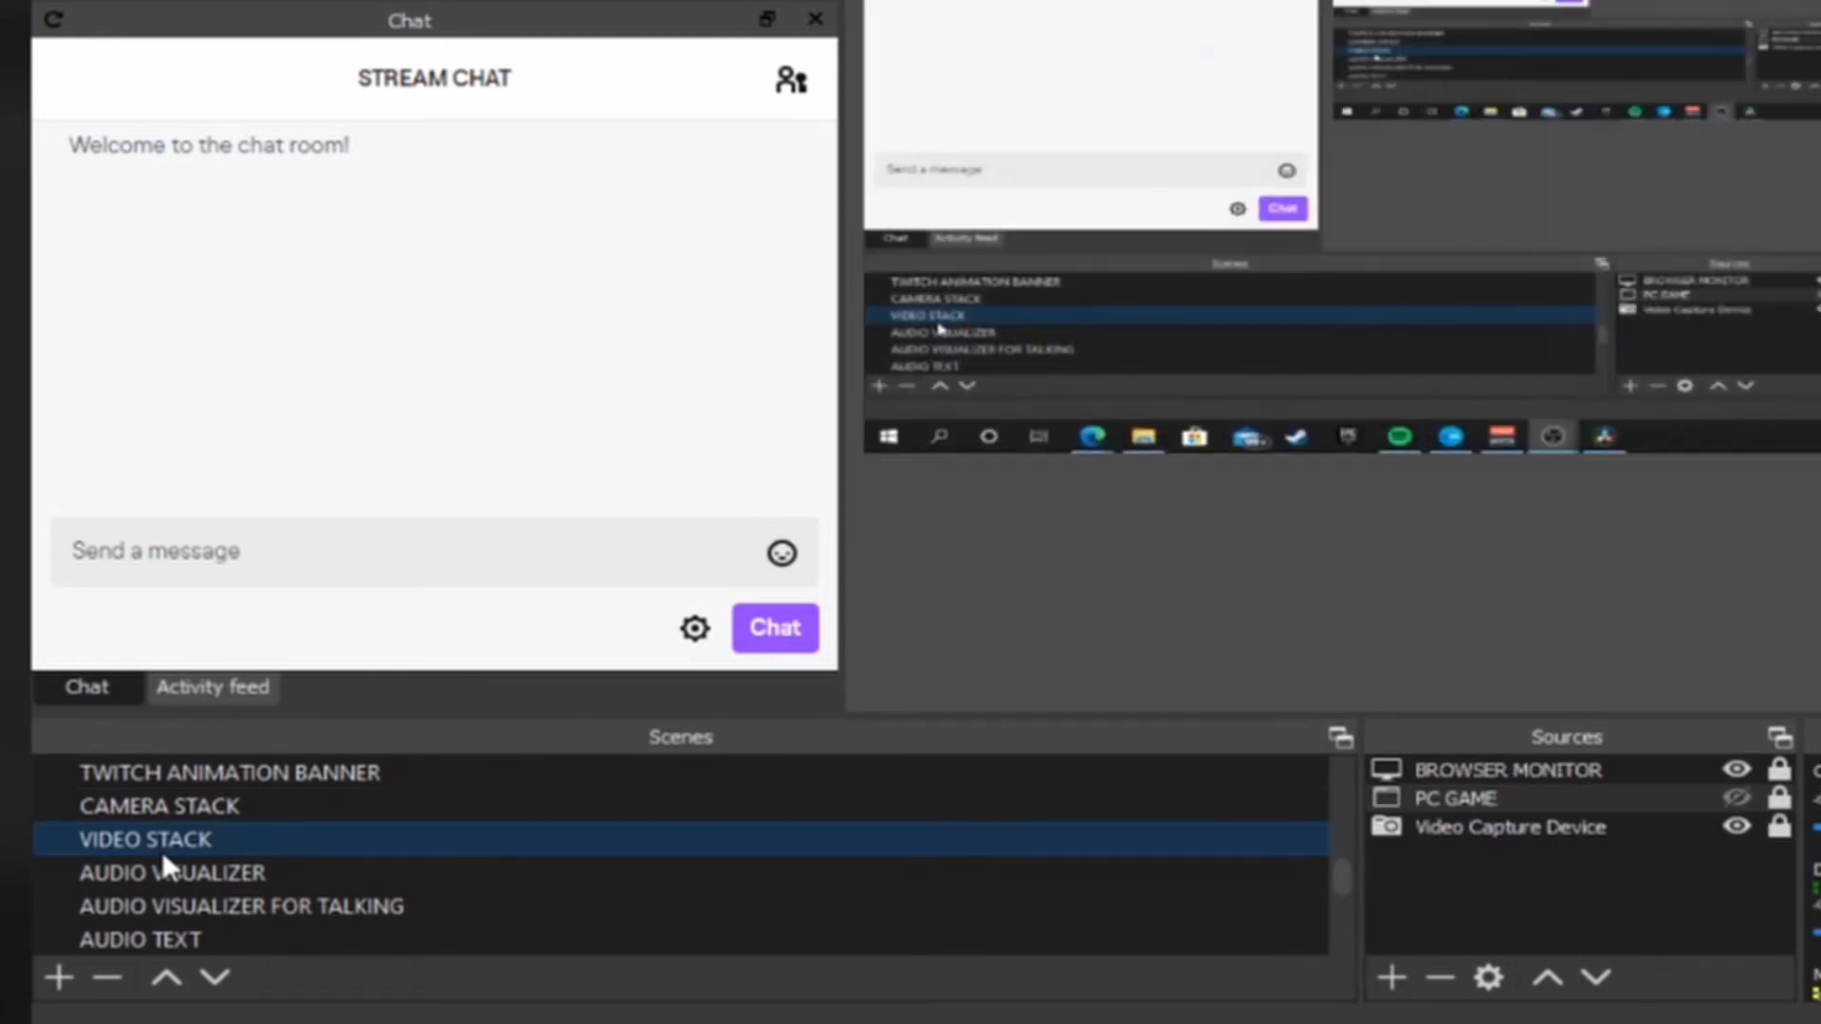
click(174, 816)
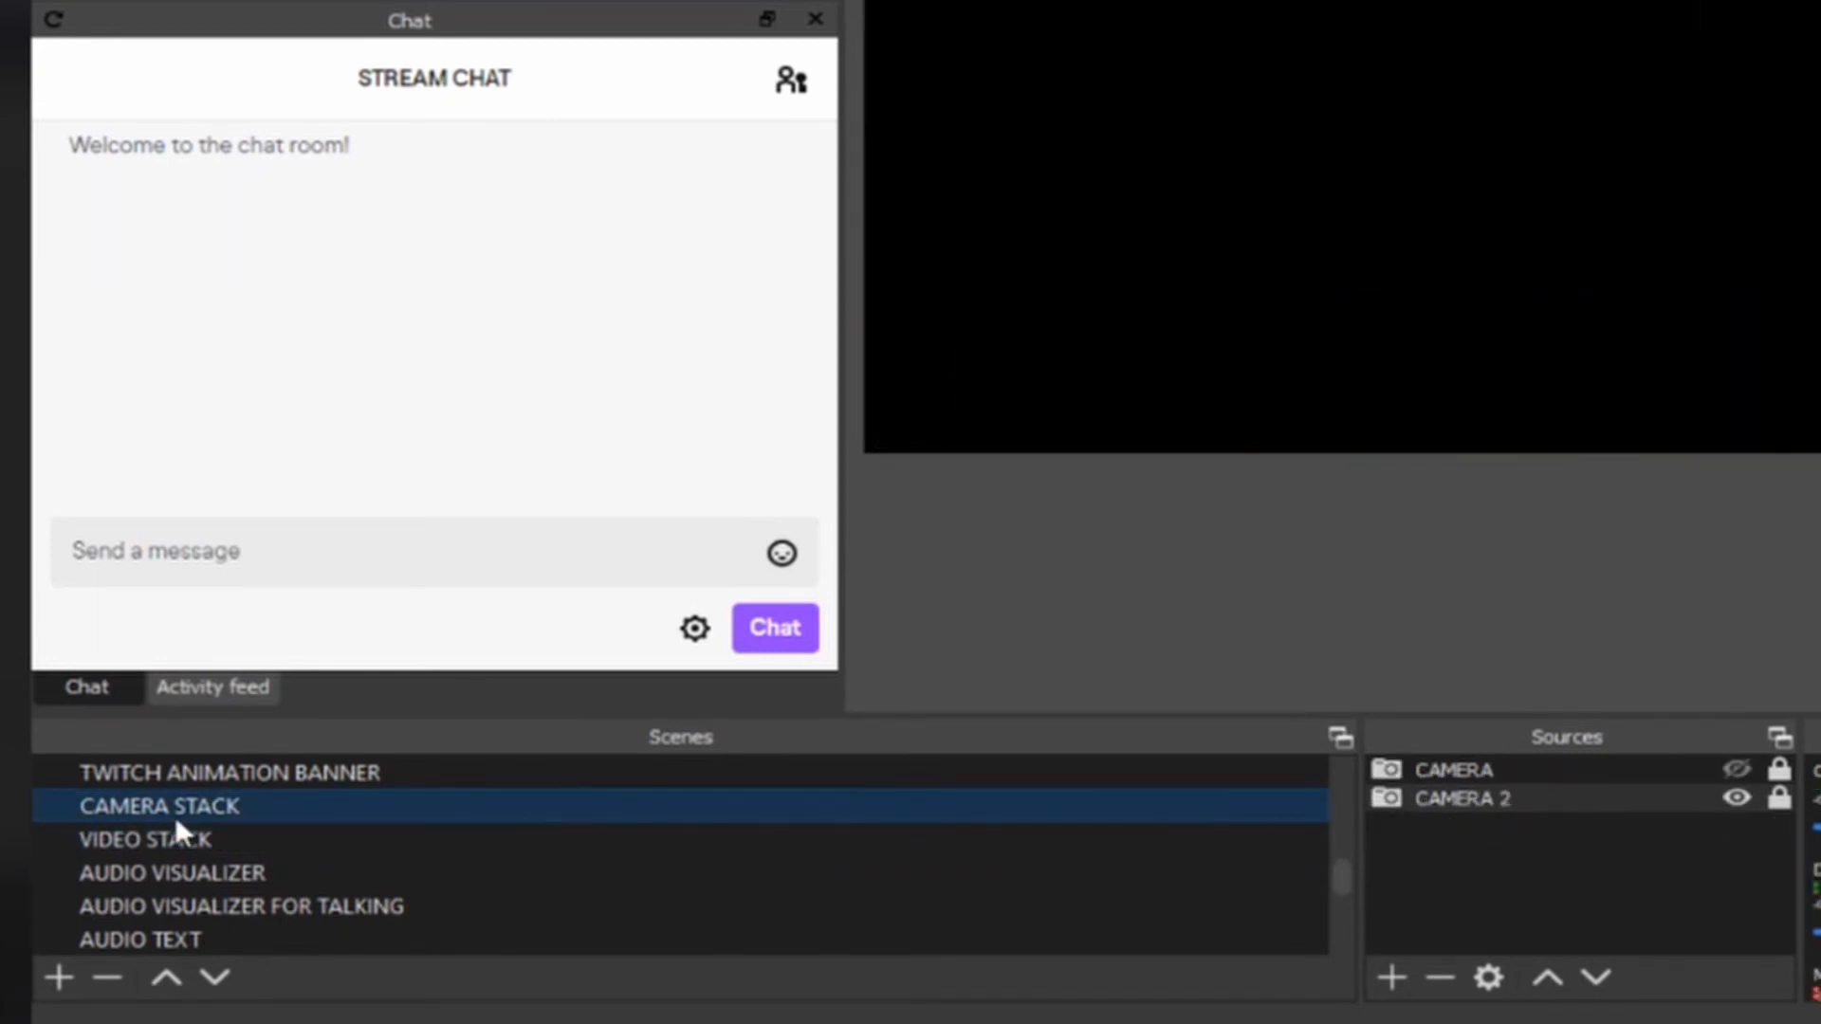
click(1374, 979)
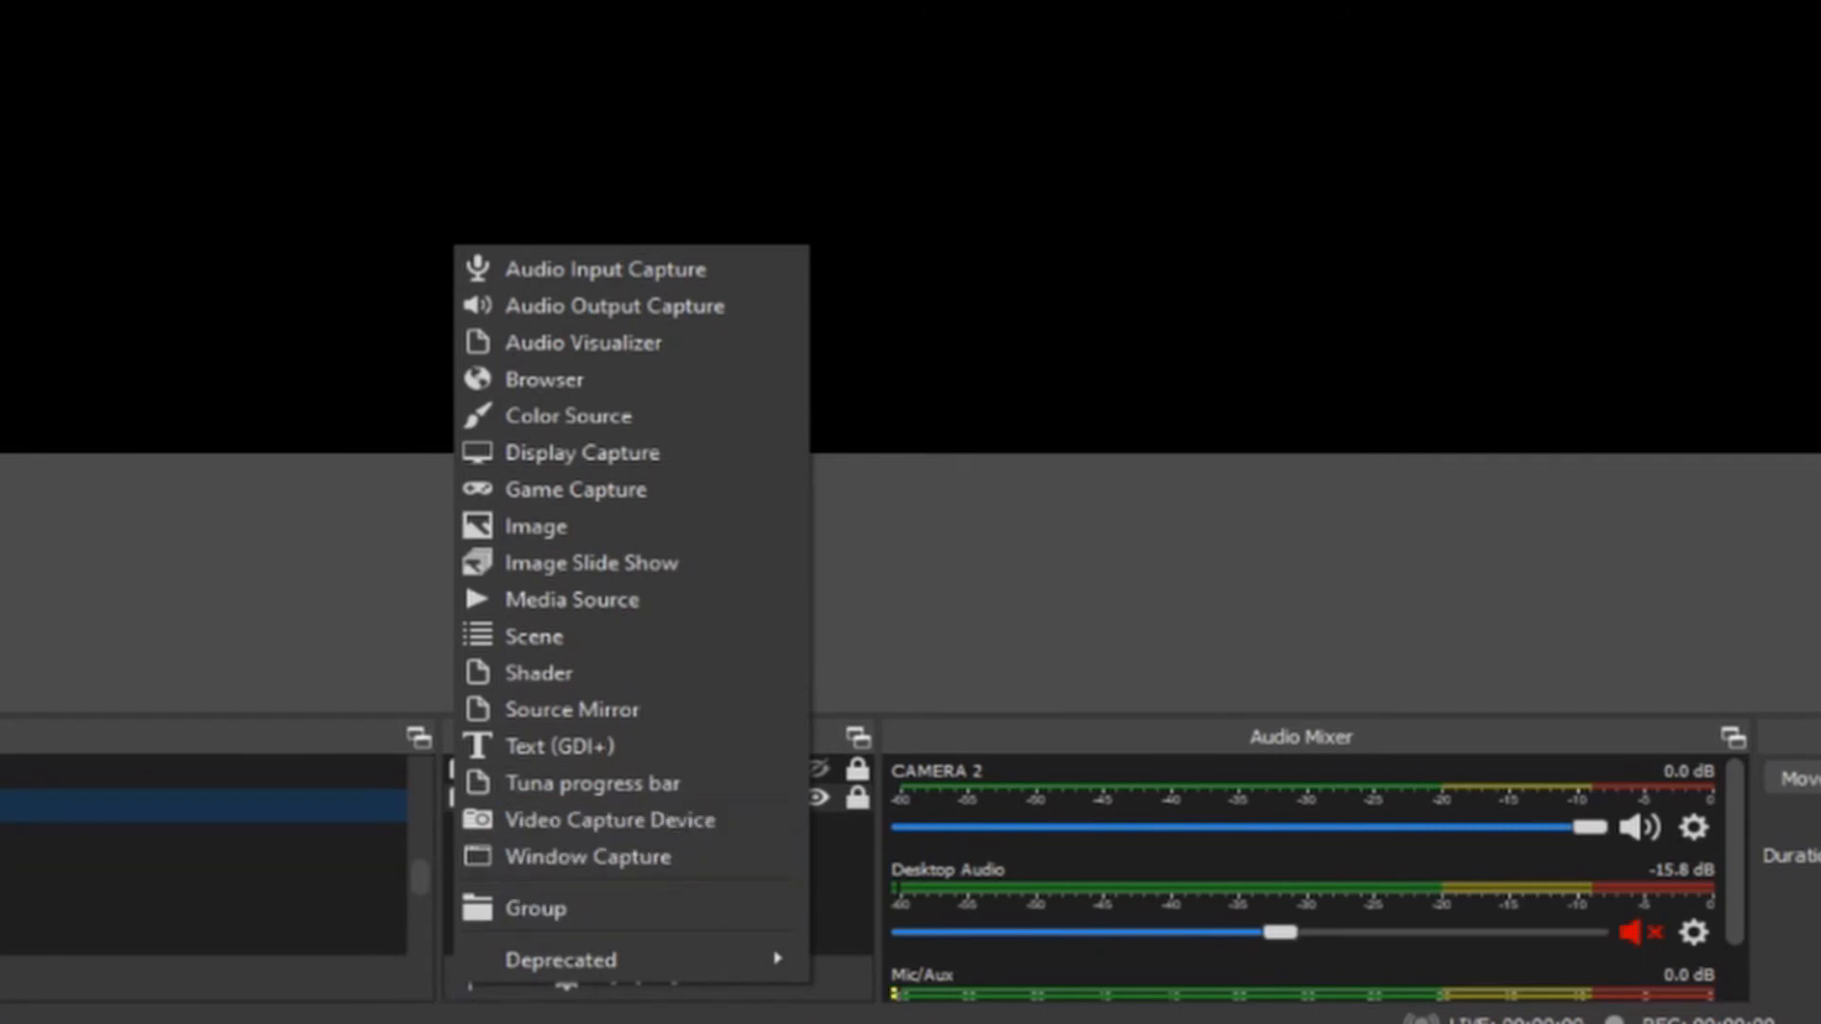
key(Escape)
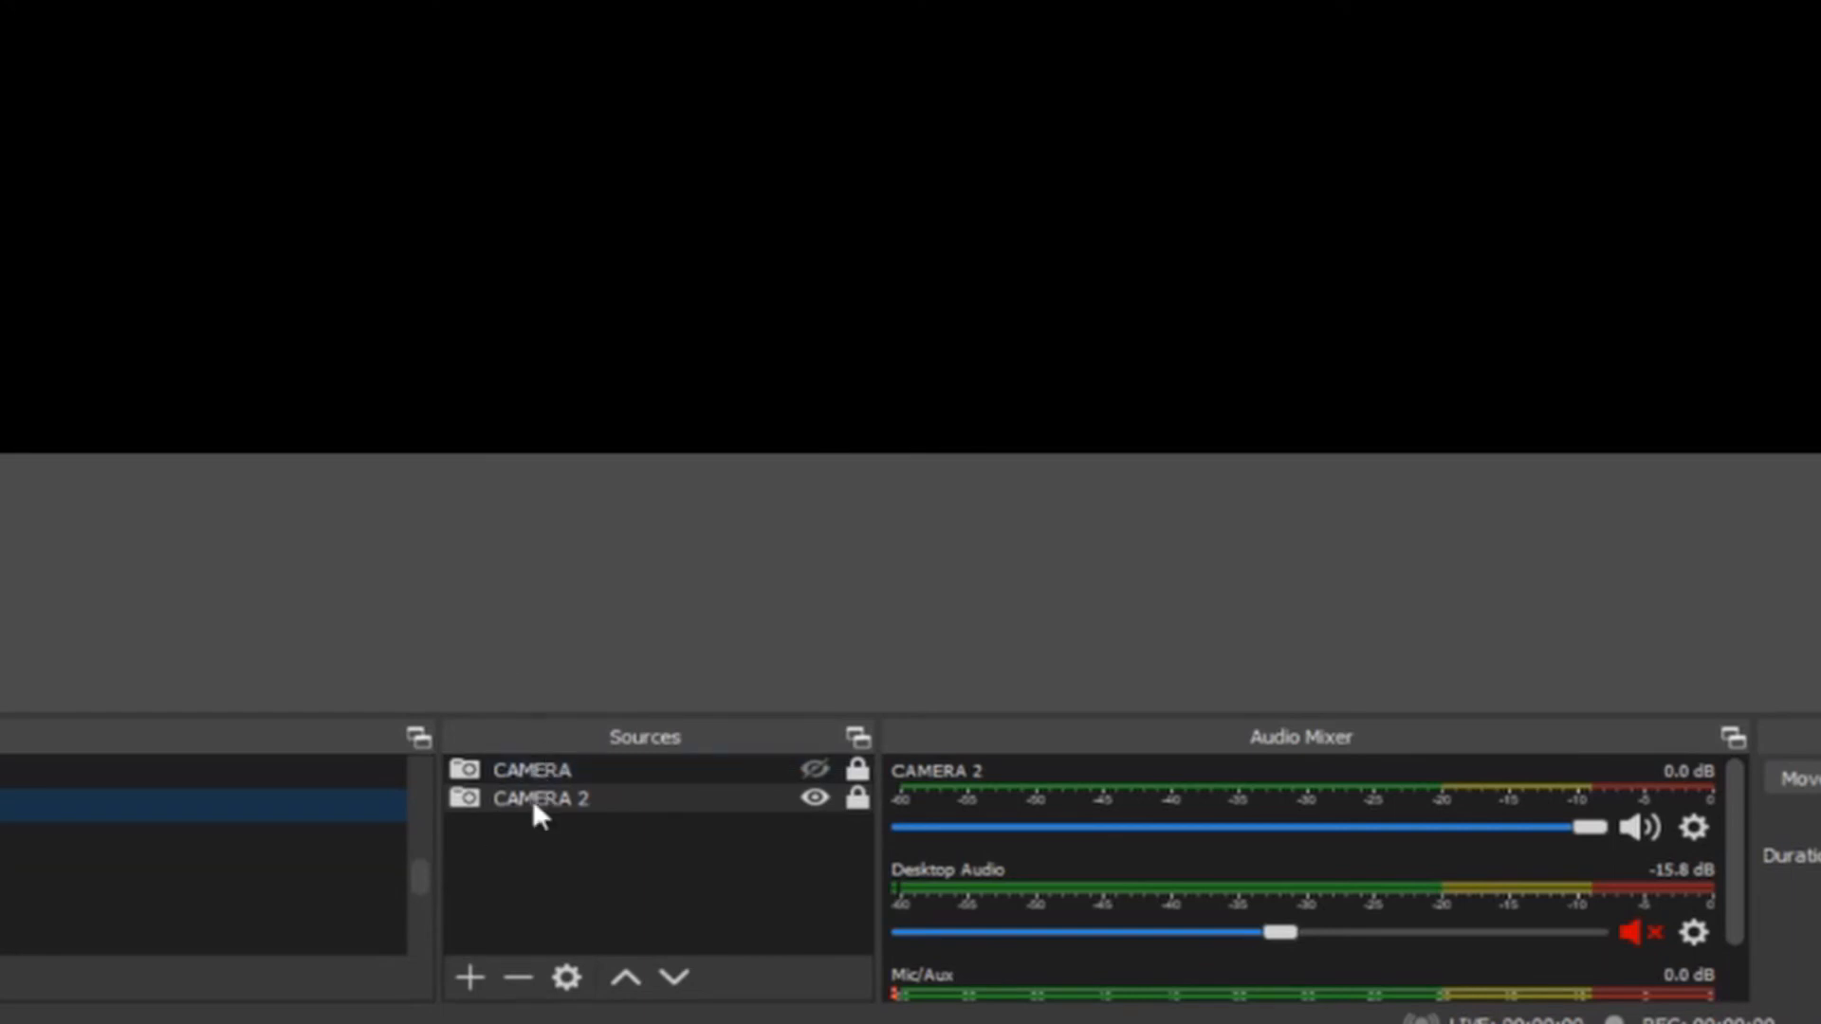
Step: Review the properties of the CAMERA and CAMERA 2 sources in the CAMERA STACK scene
right_click(537, 770)
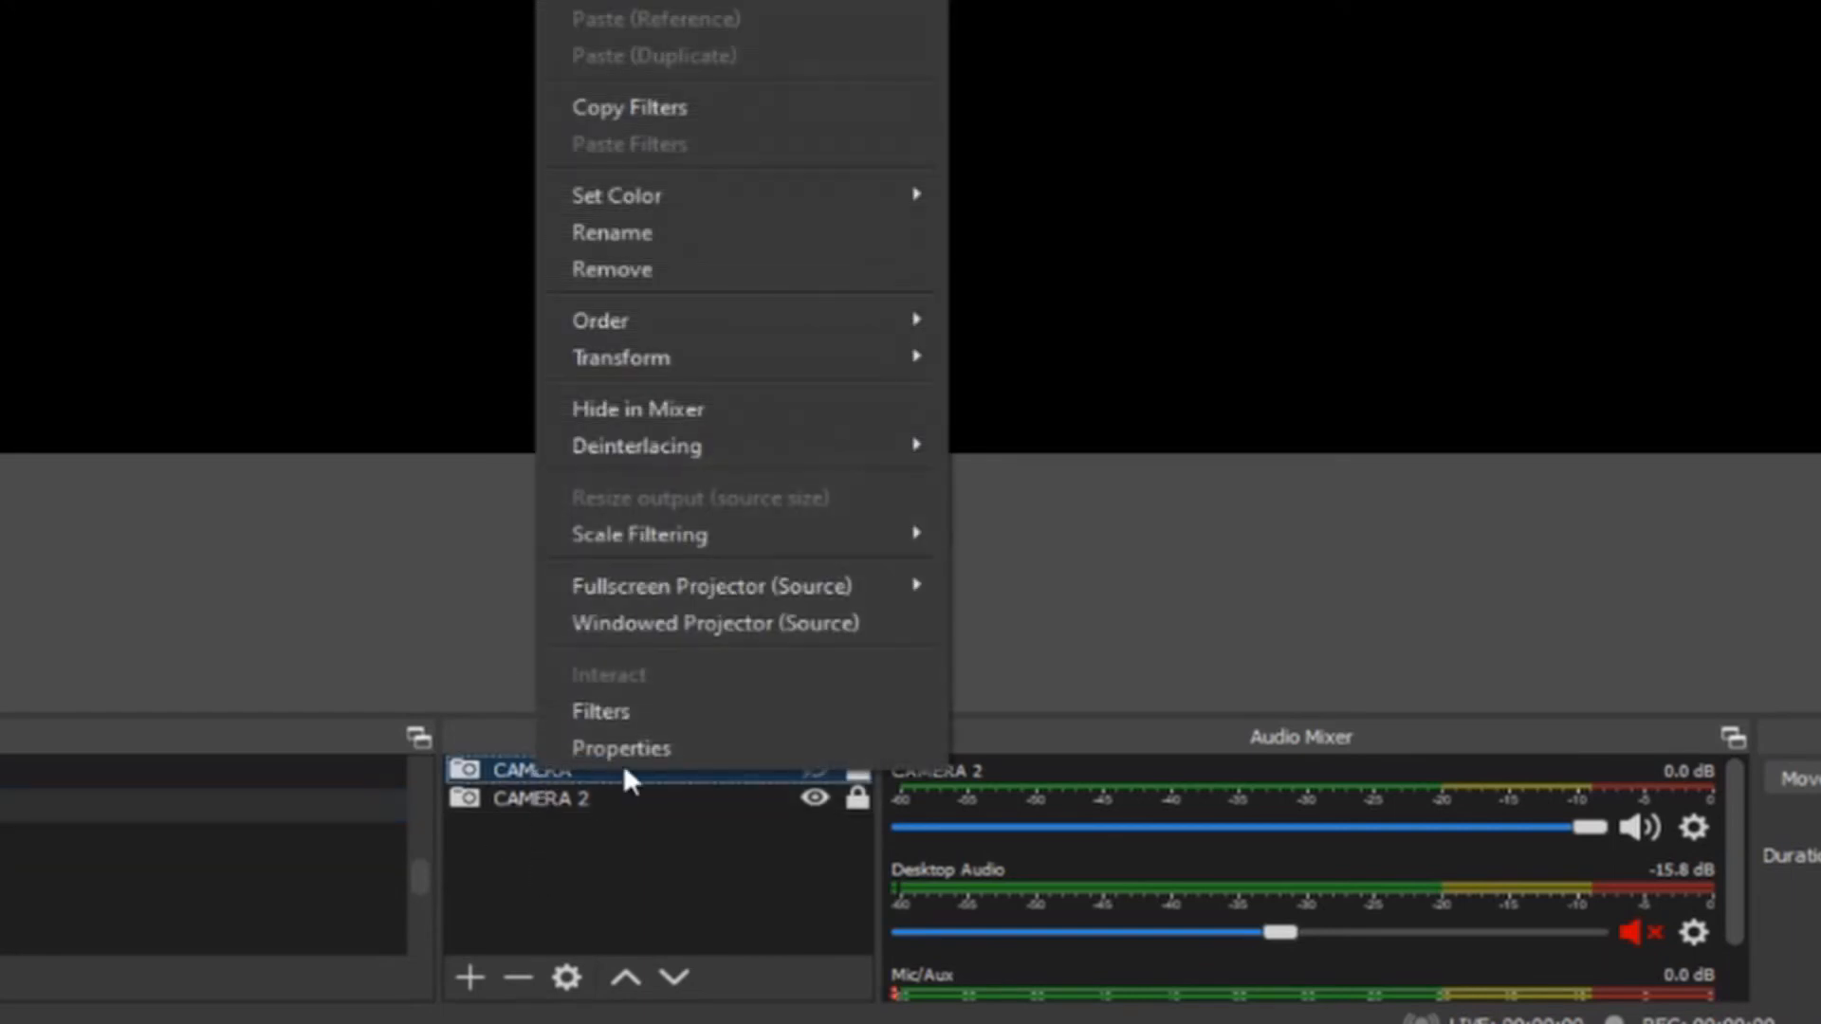
click(628, 754)
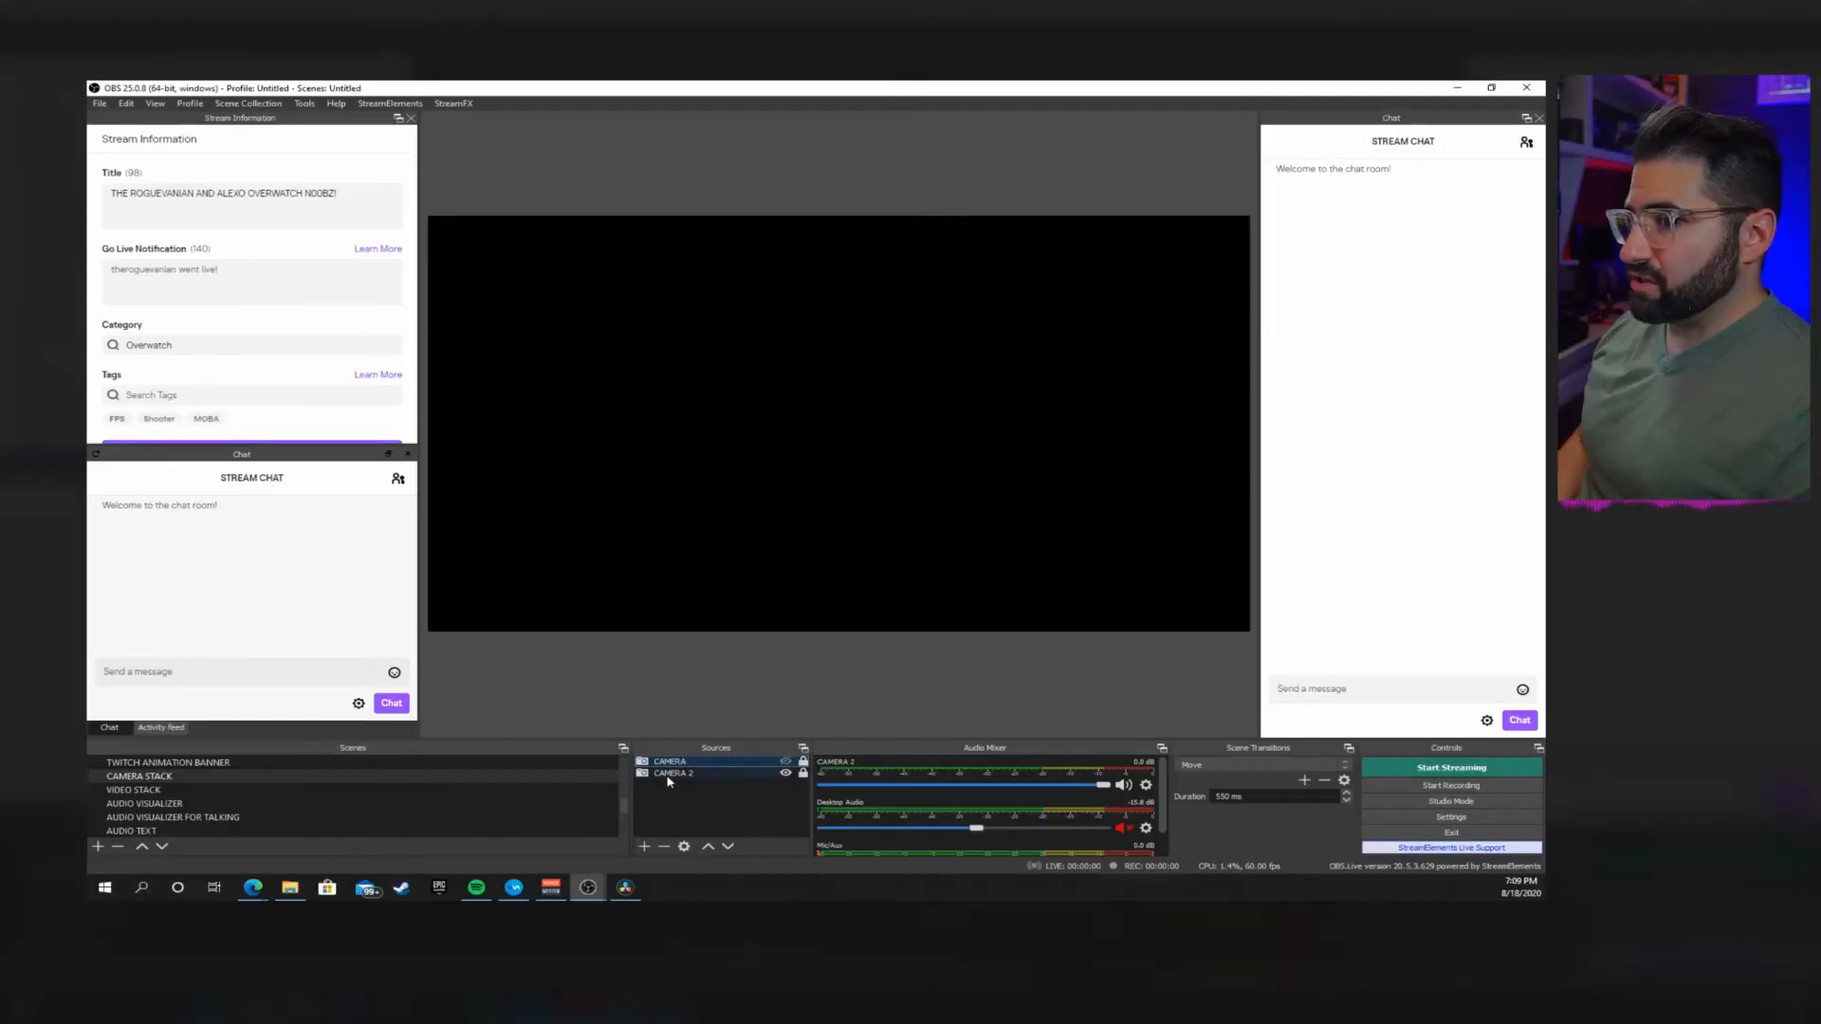
right_click(668, 776)
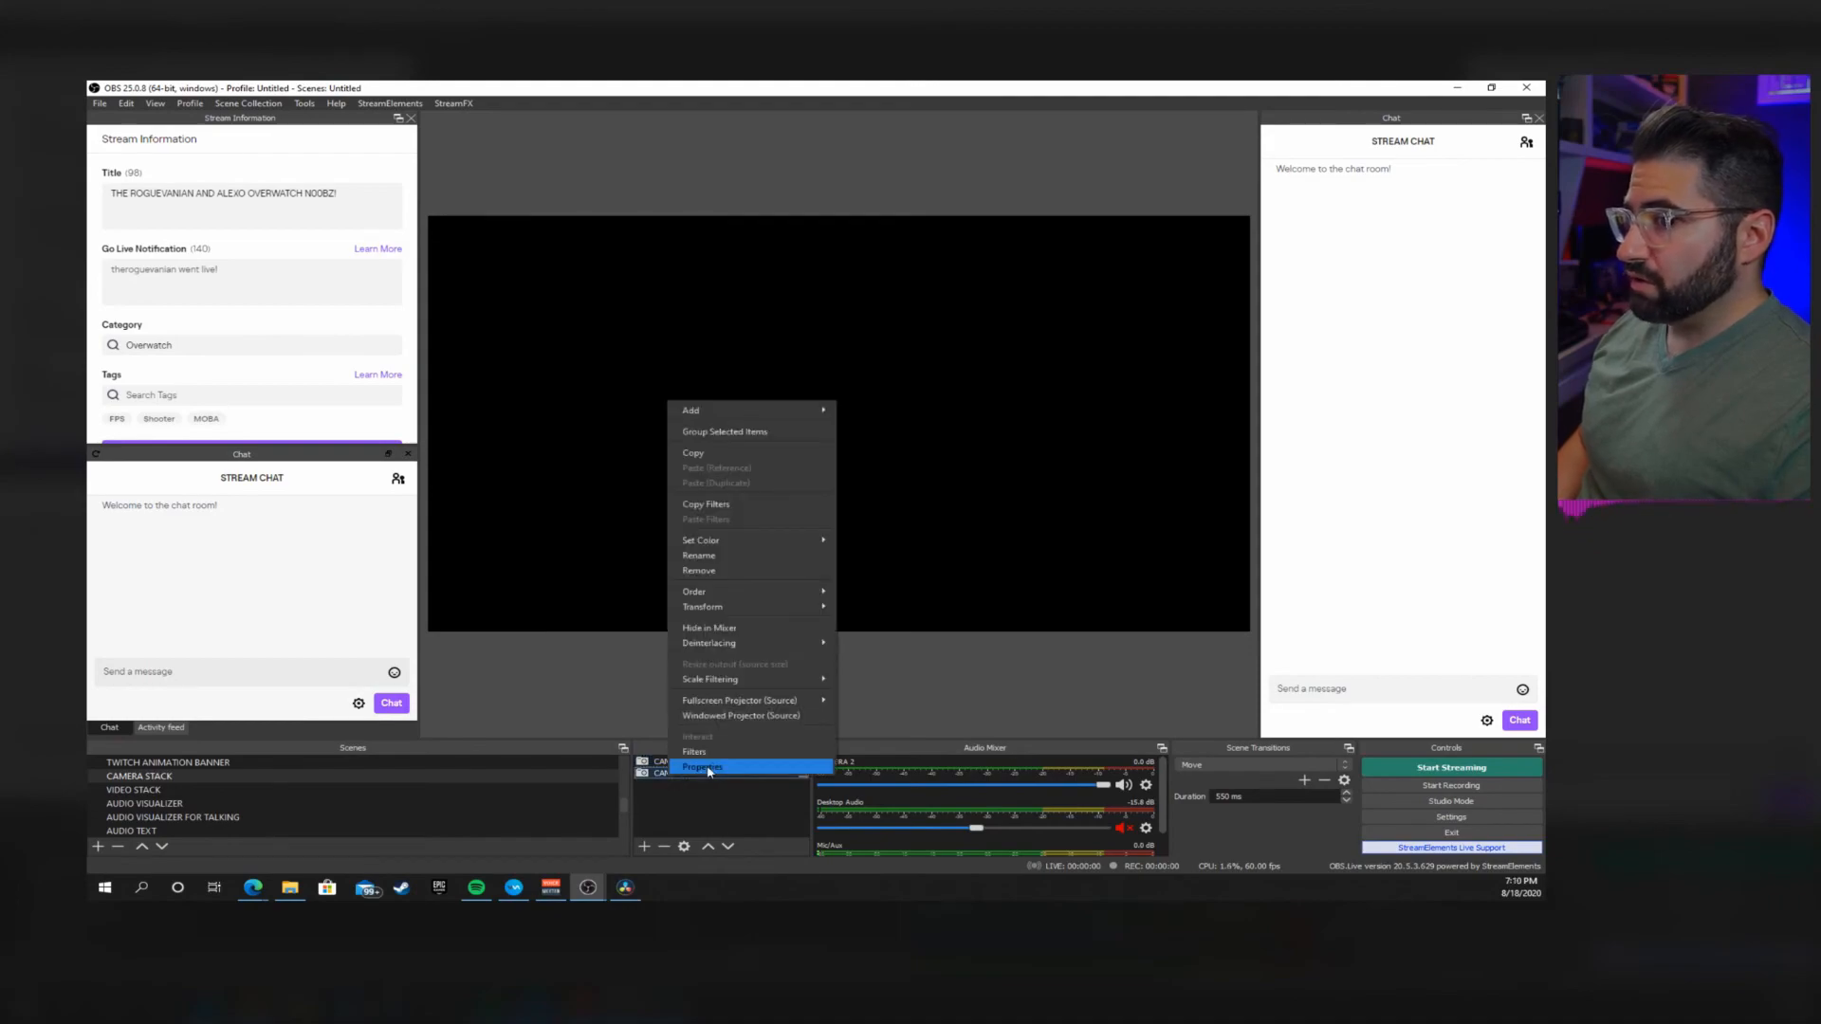
click(706, 775)
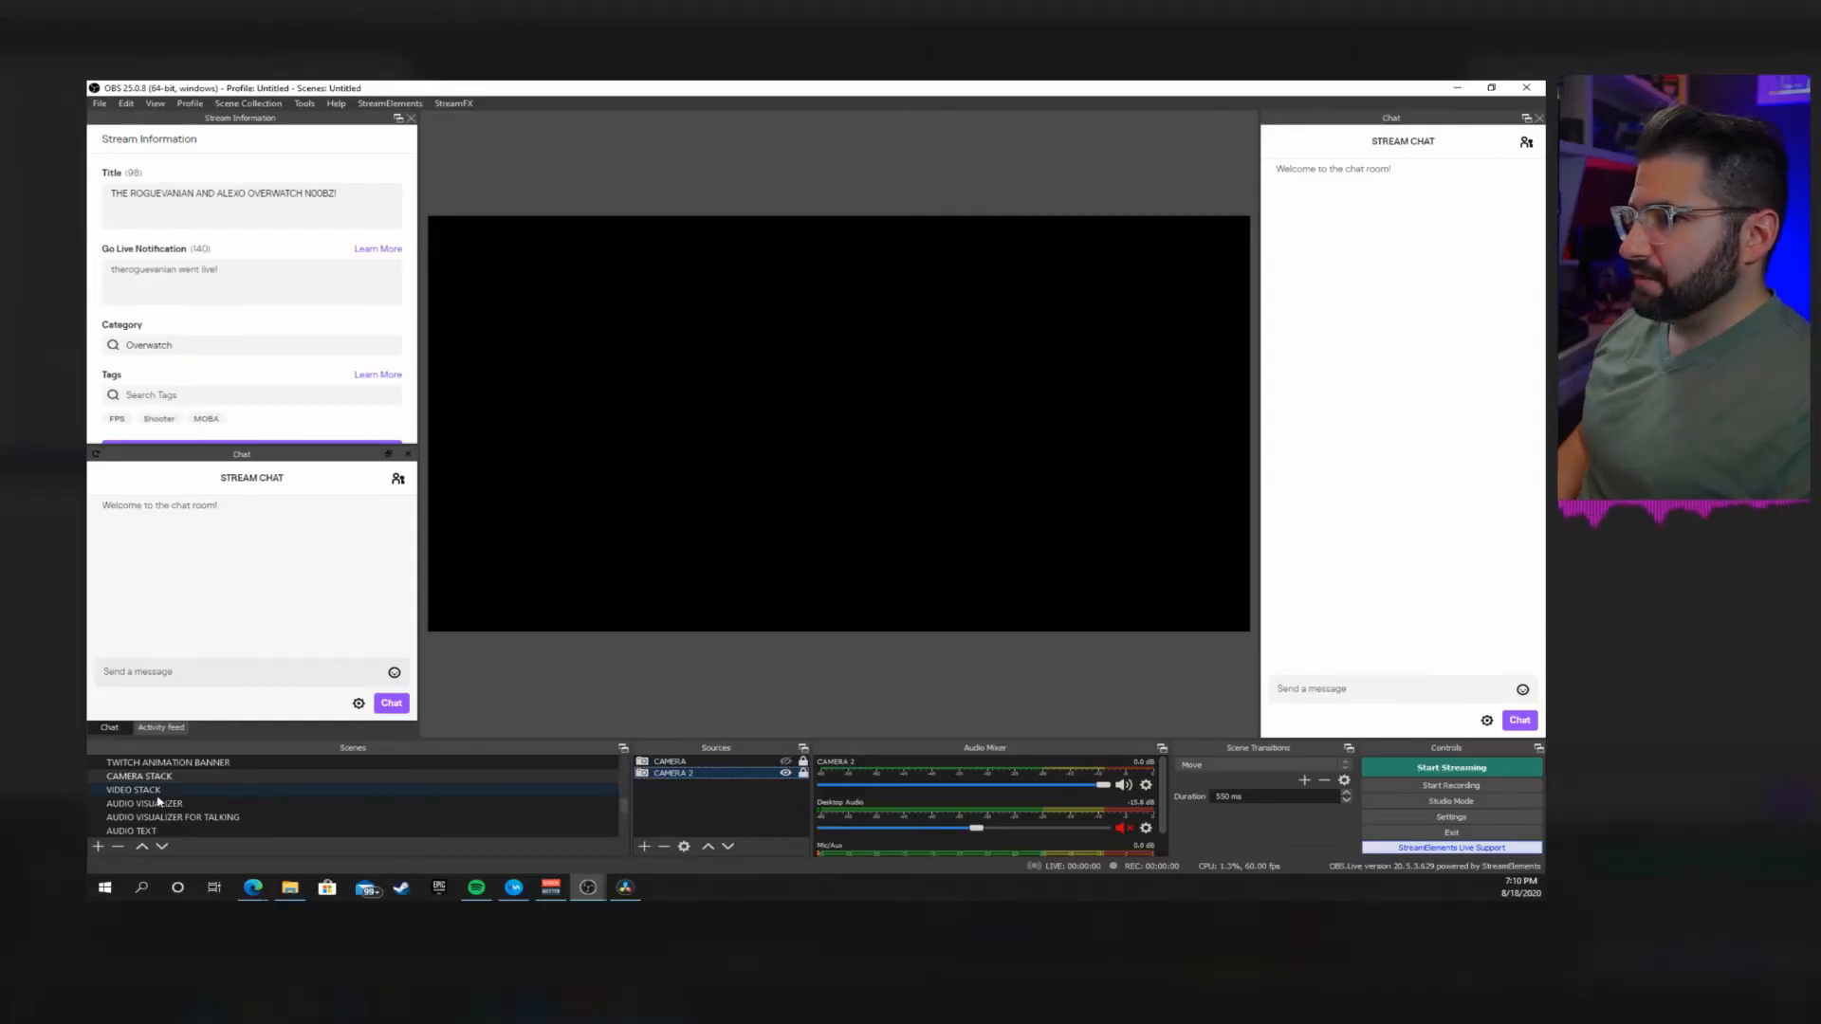
Step: Review the VIDEO STACK scene's sources and examine the properties of its Video Capture Device source
click(152, 791)
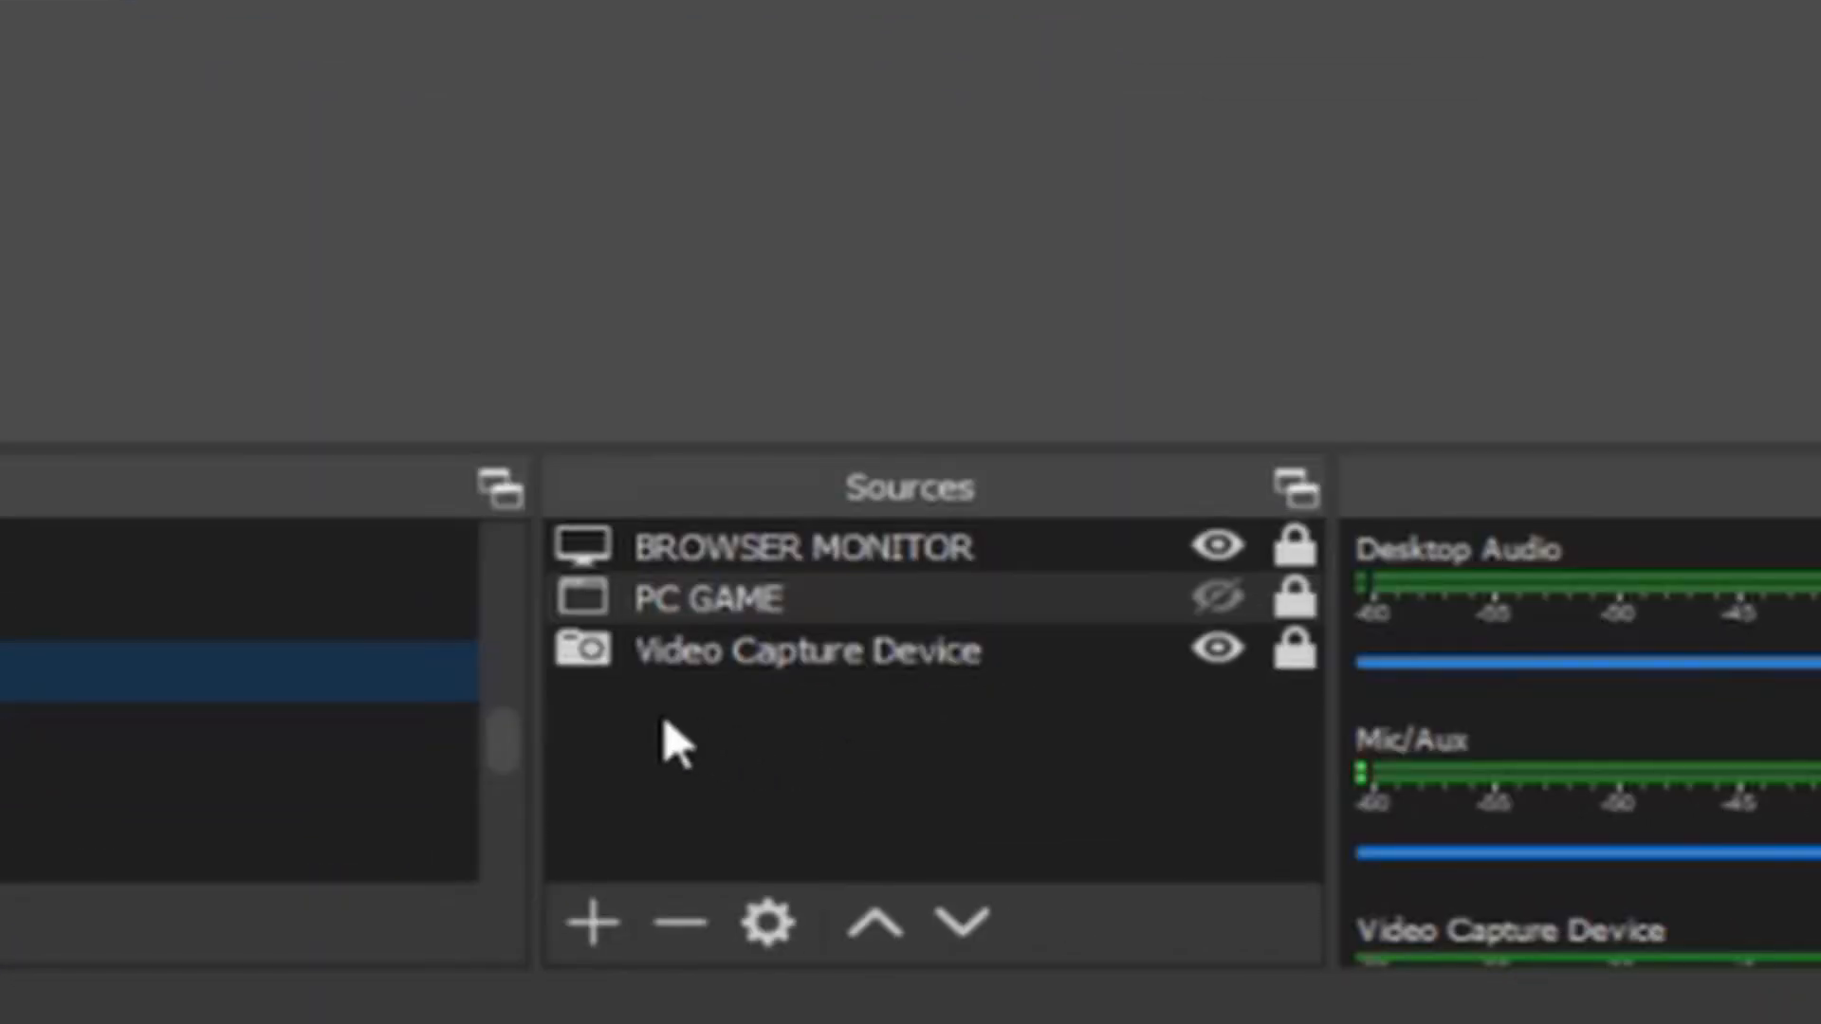
click(701, 702)
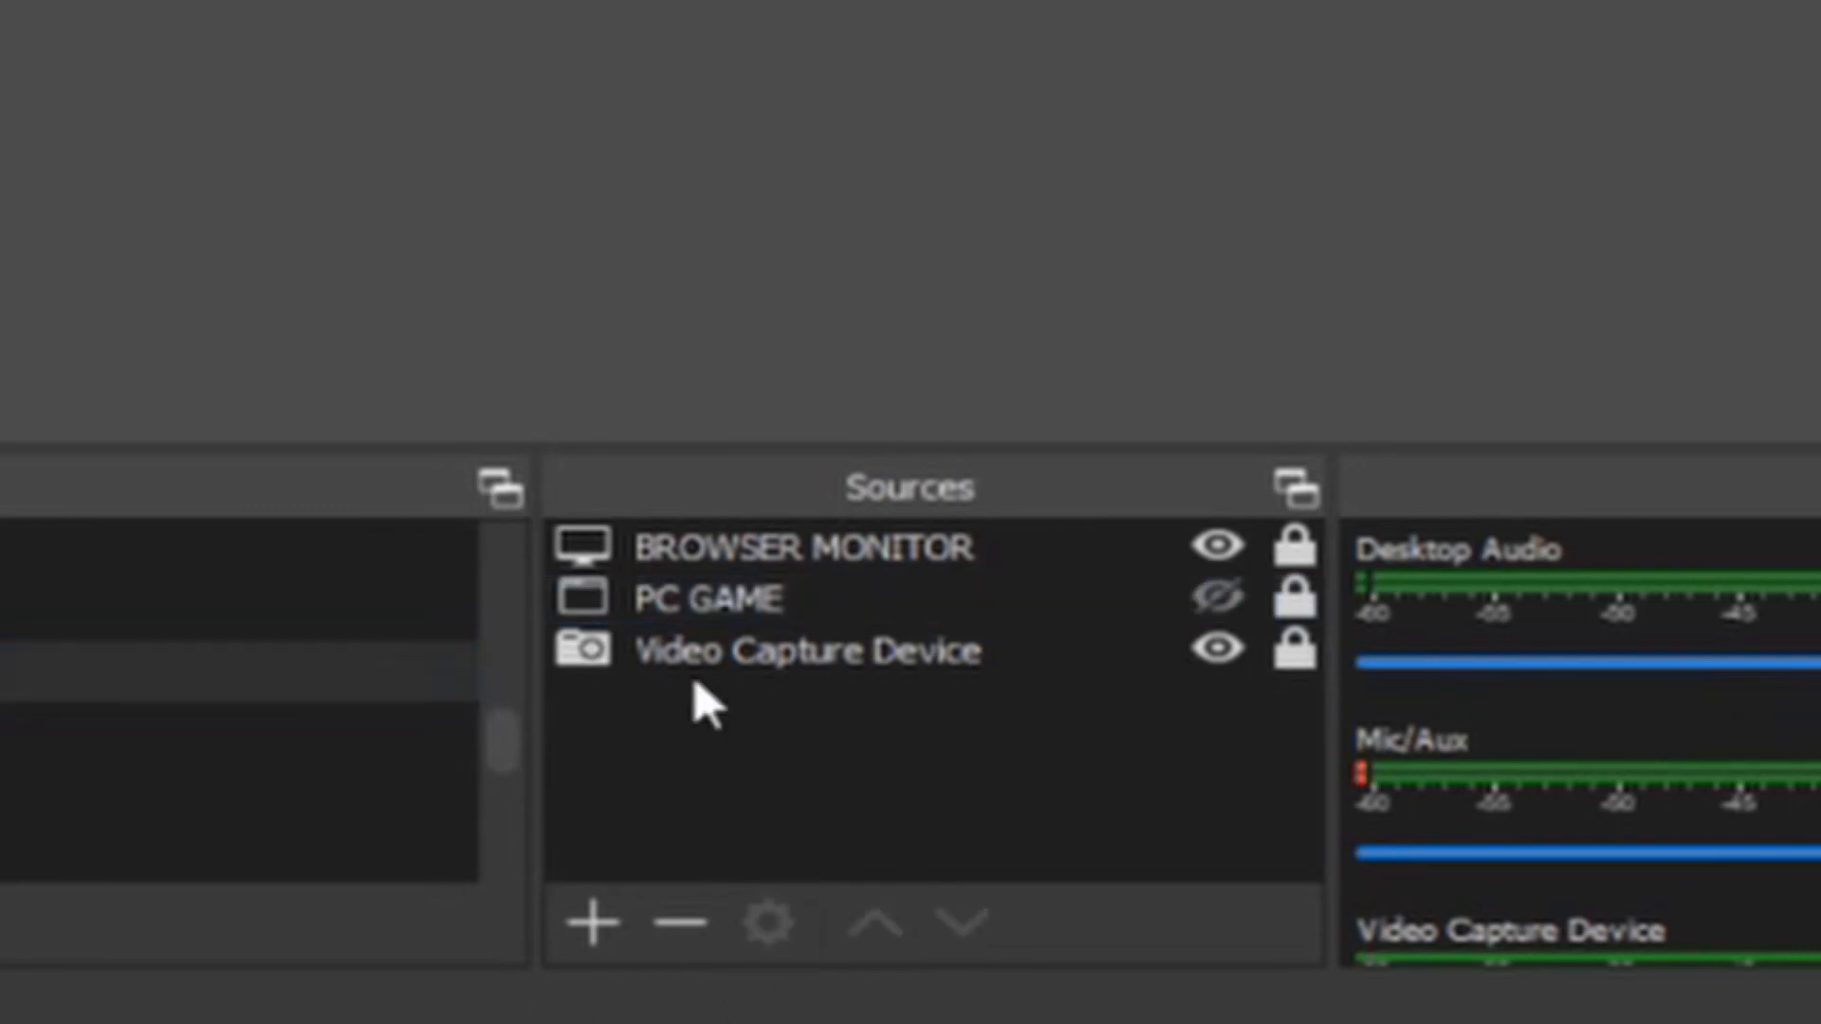
click(770, 688)
right_click(770, 697)
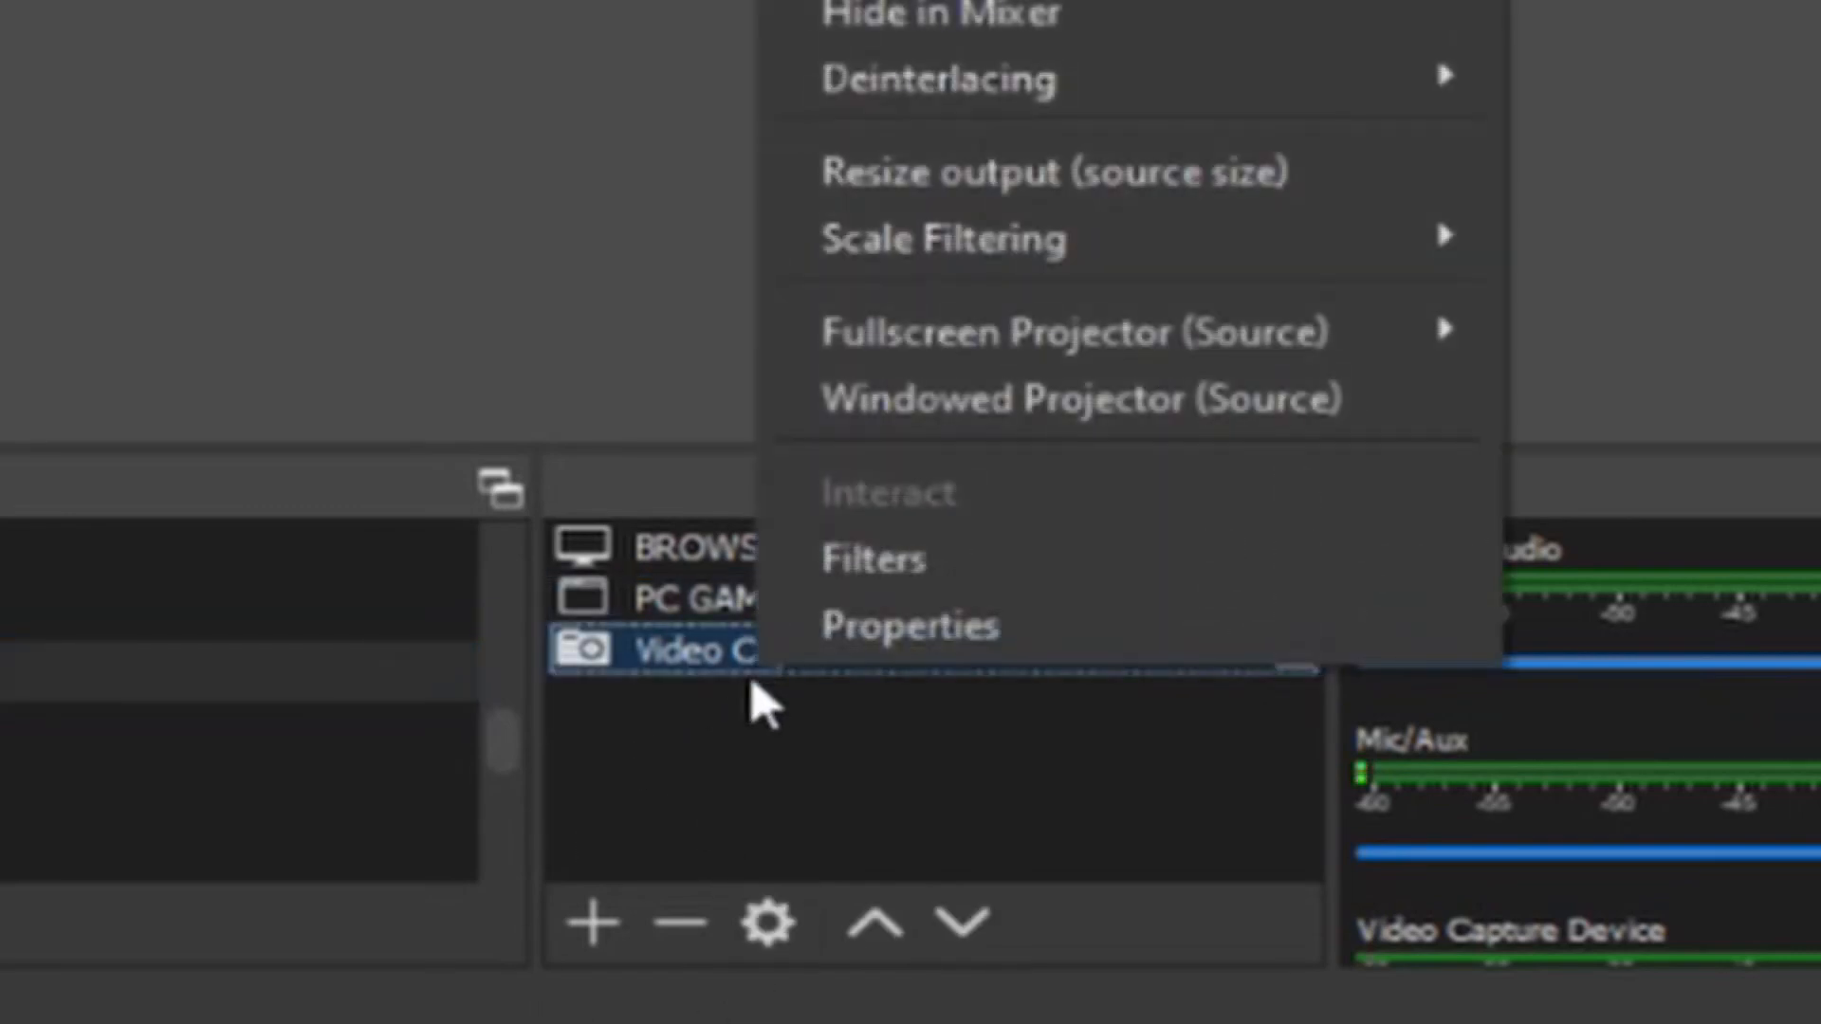
click(638, 854)
click(588, 963)
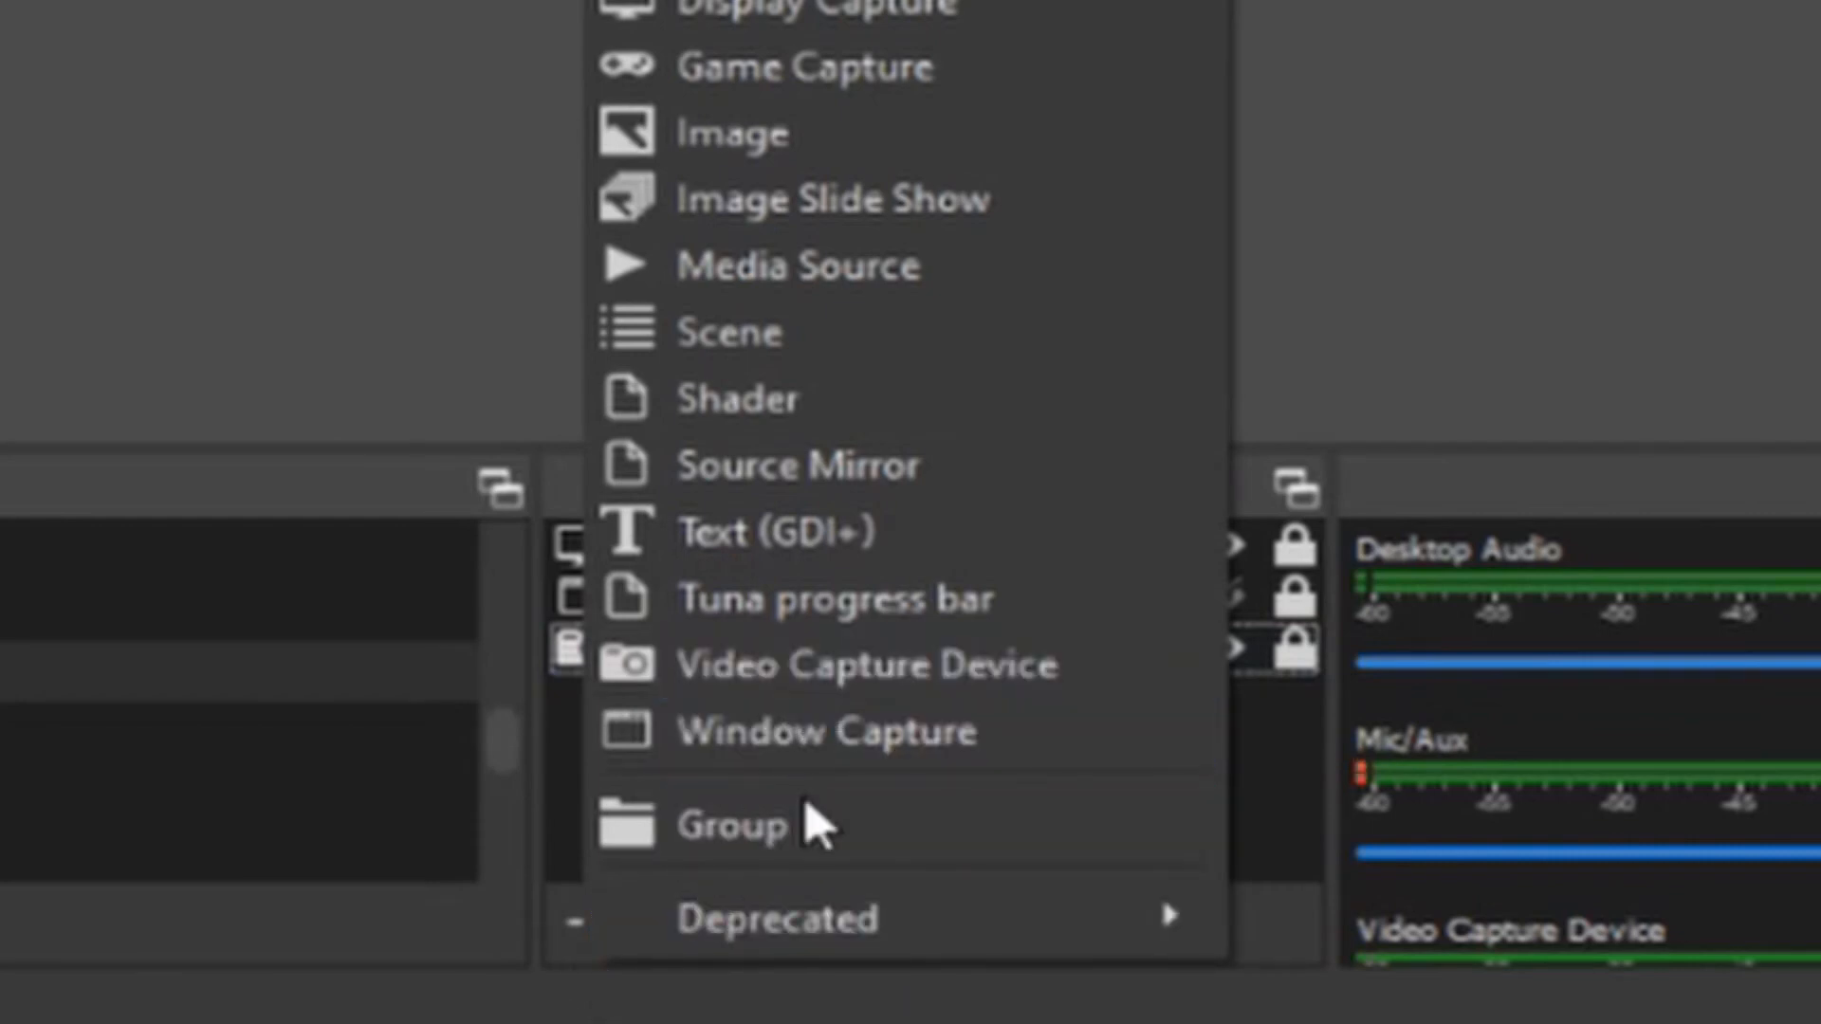
click(1271, 792)
click(809, 666)
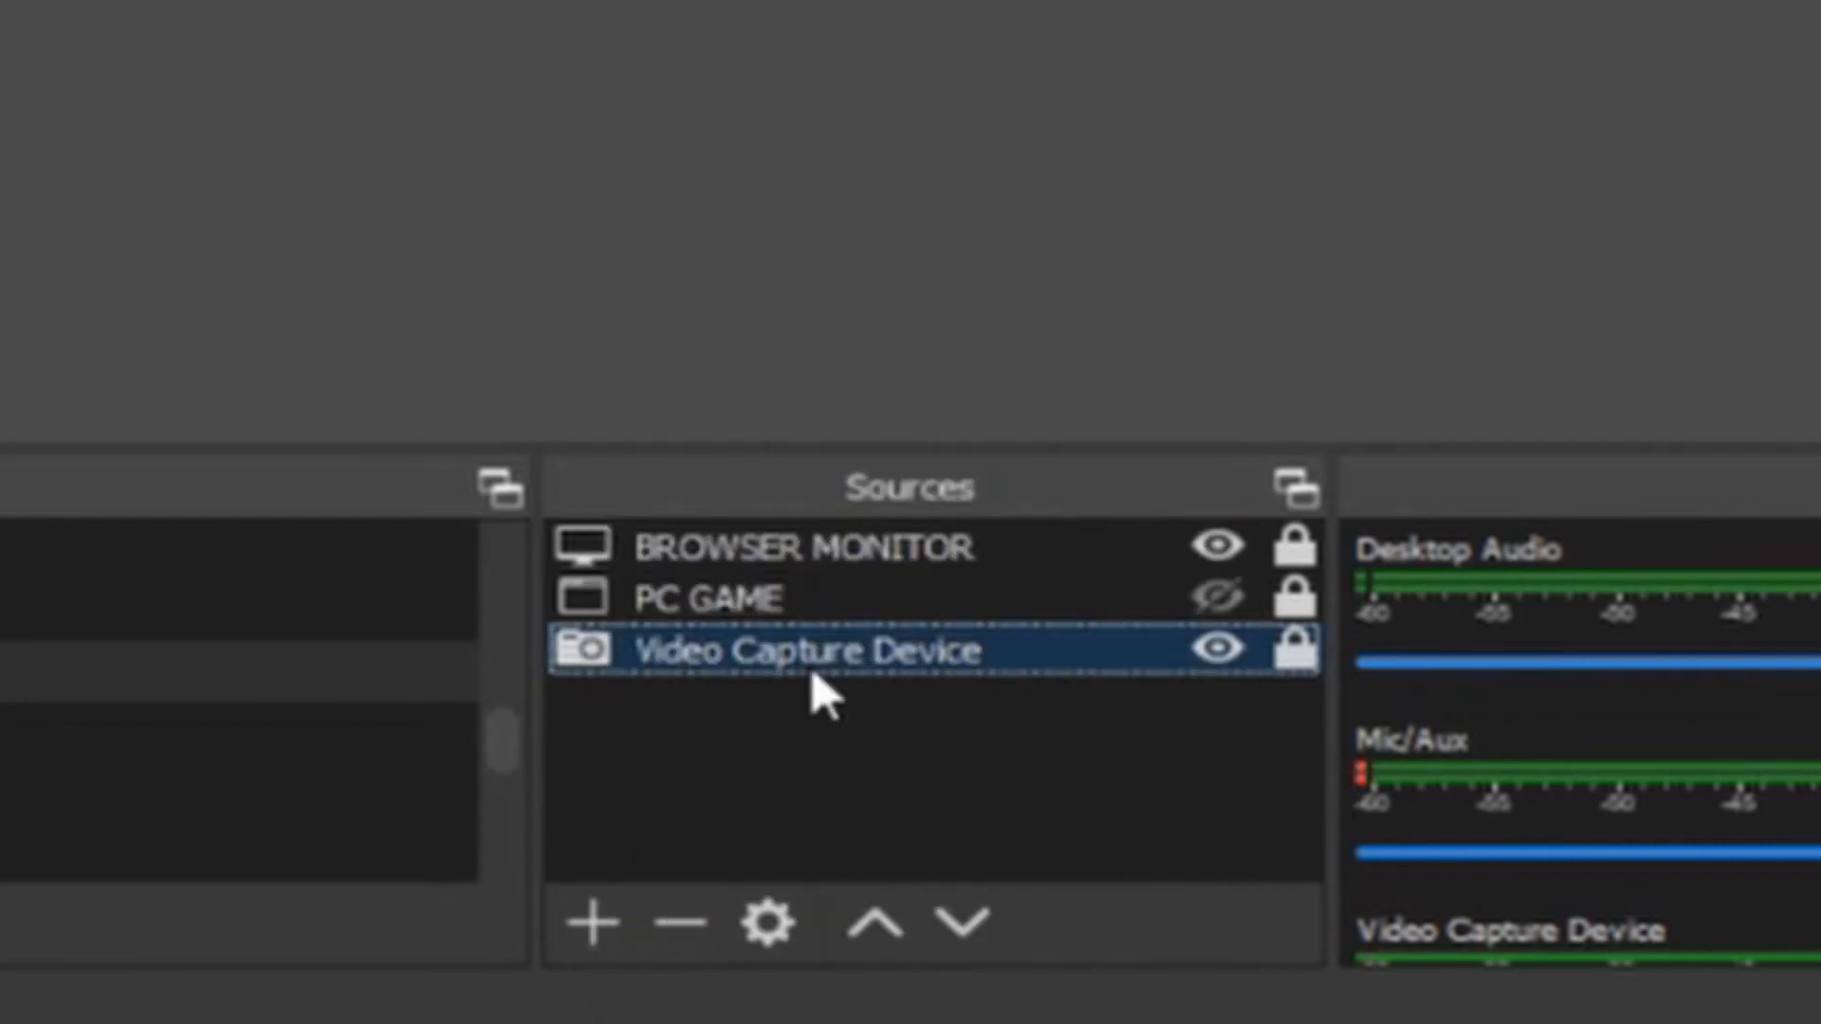
right_click(809, 666)
click(897, 634)
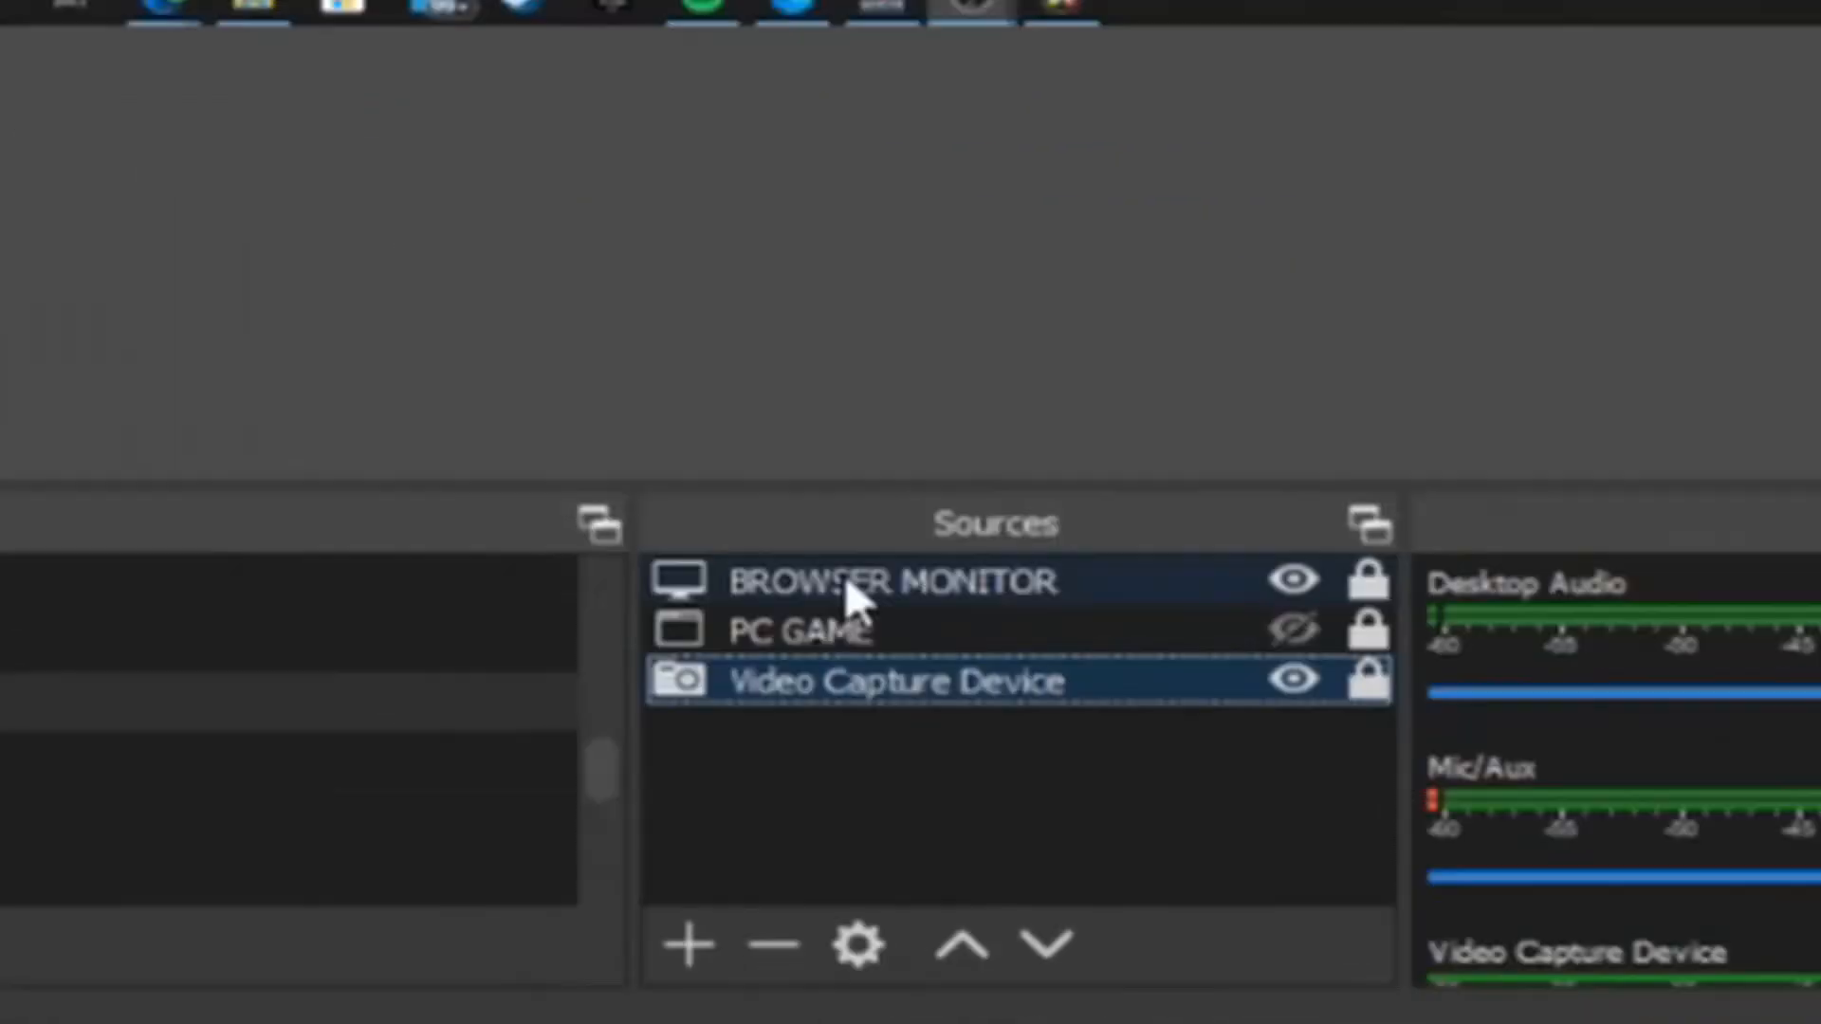
Step: Create a new Display Capture source in the VIDEO STACK scene and open its choice of displays
click(845, 580)
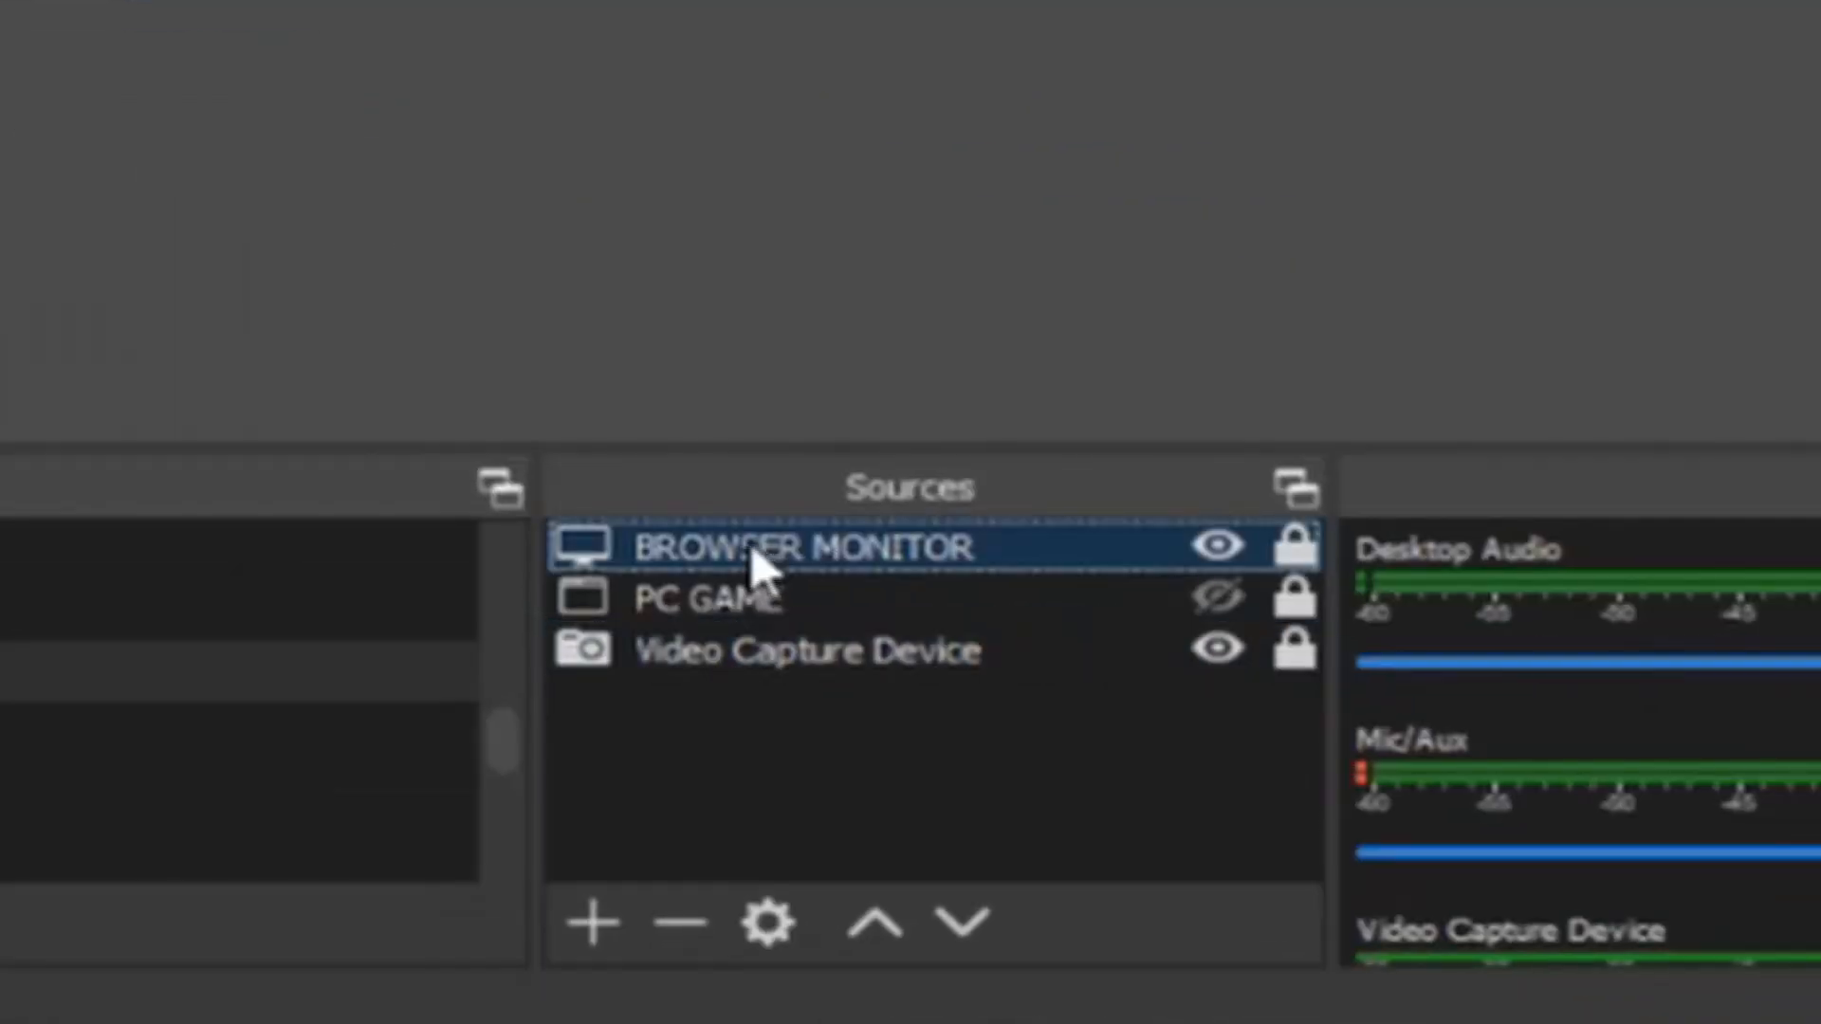
click(593, 921)
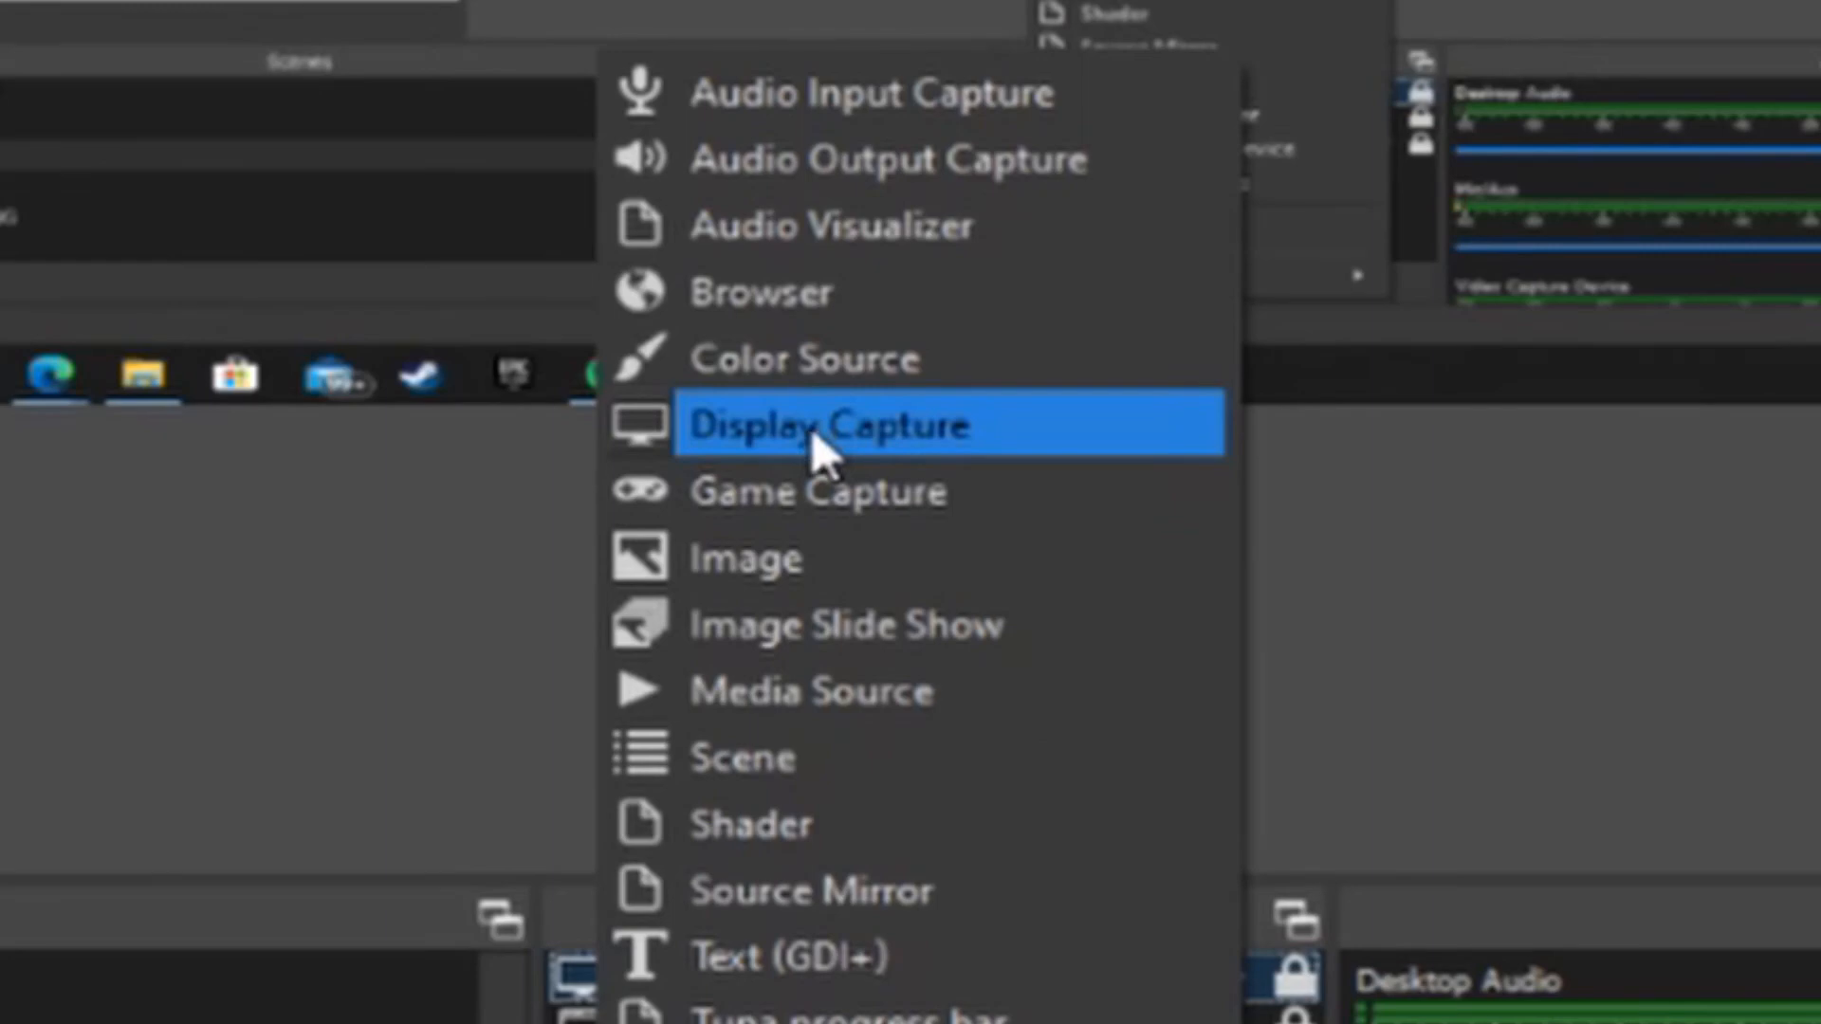
click(821, 479)
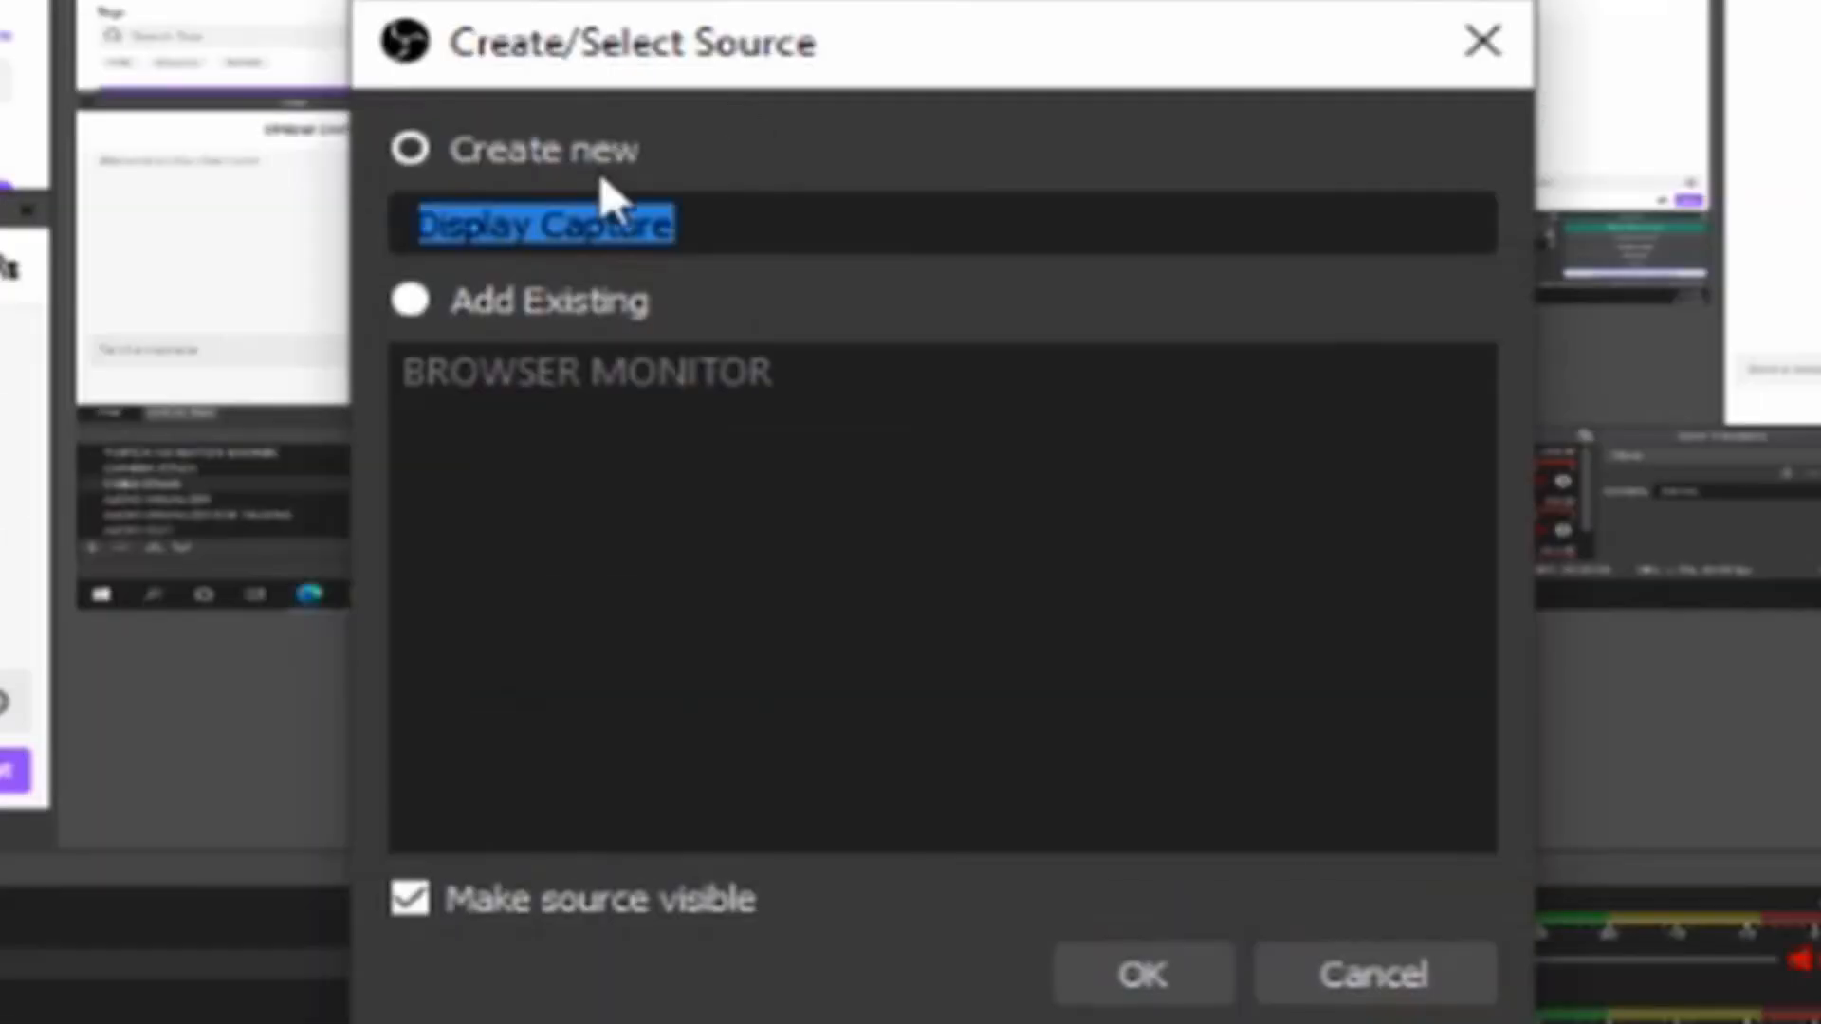
click(1176, 972)
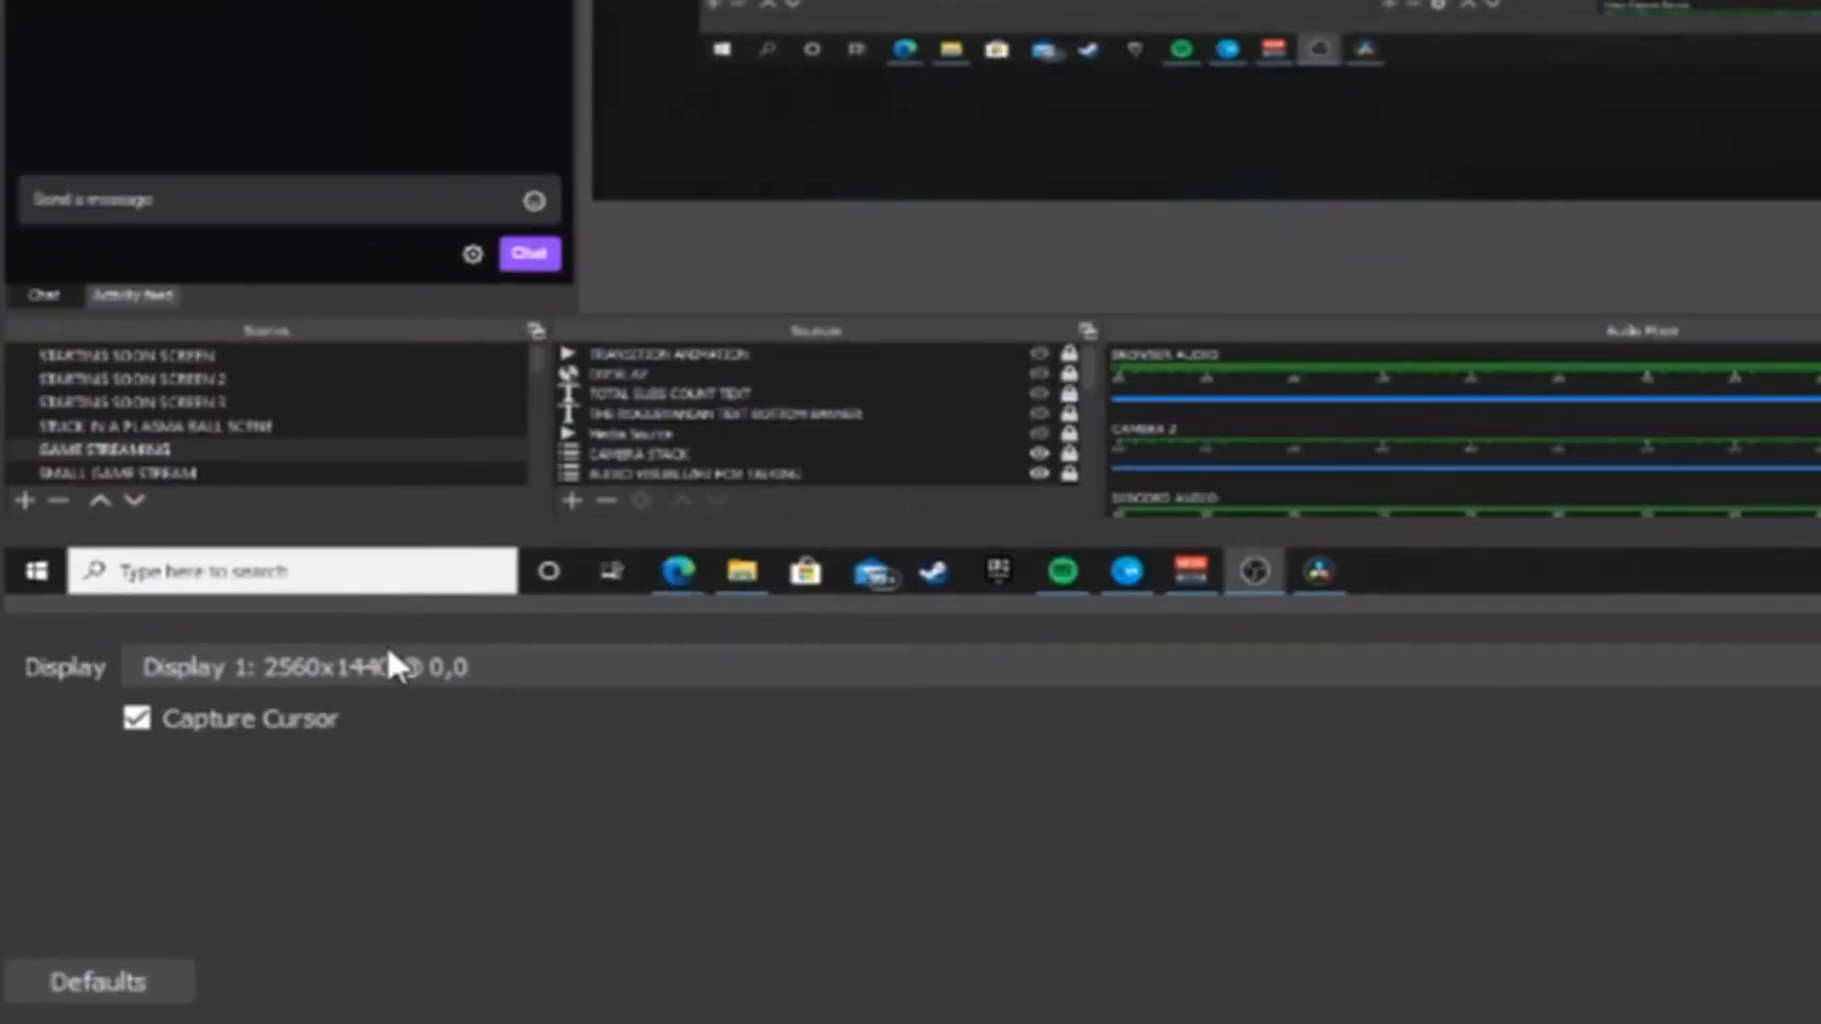
click(391, 664)
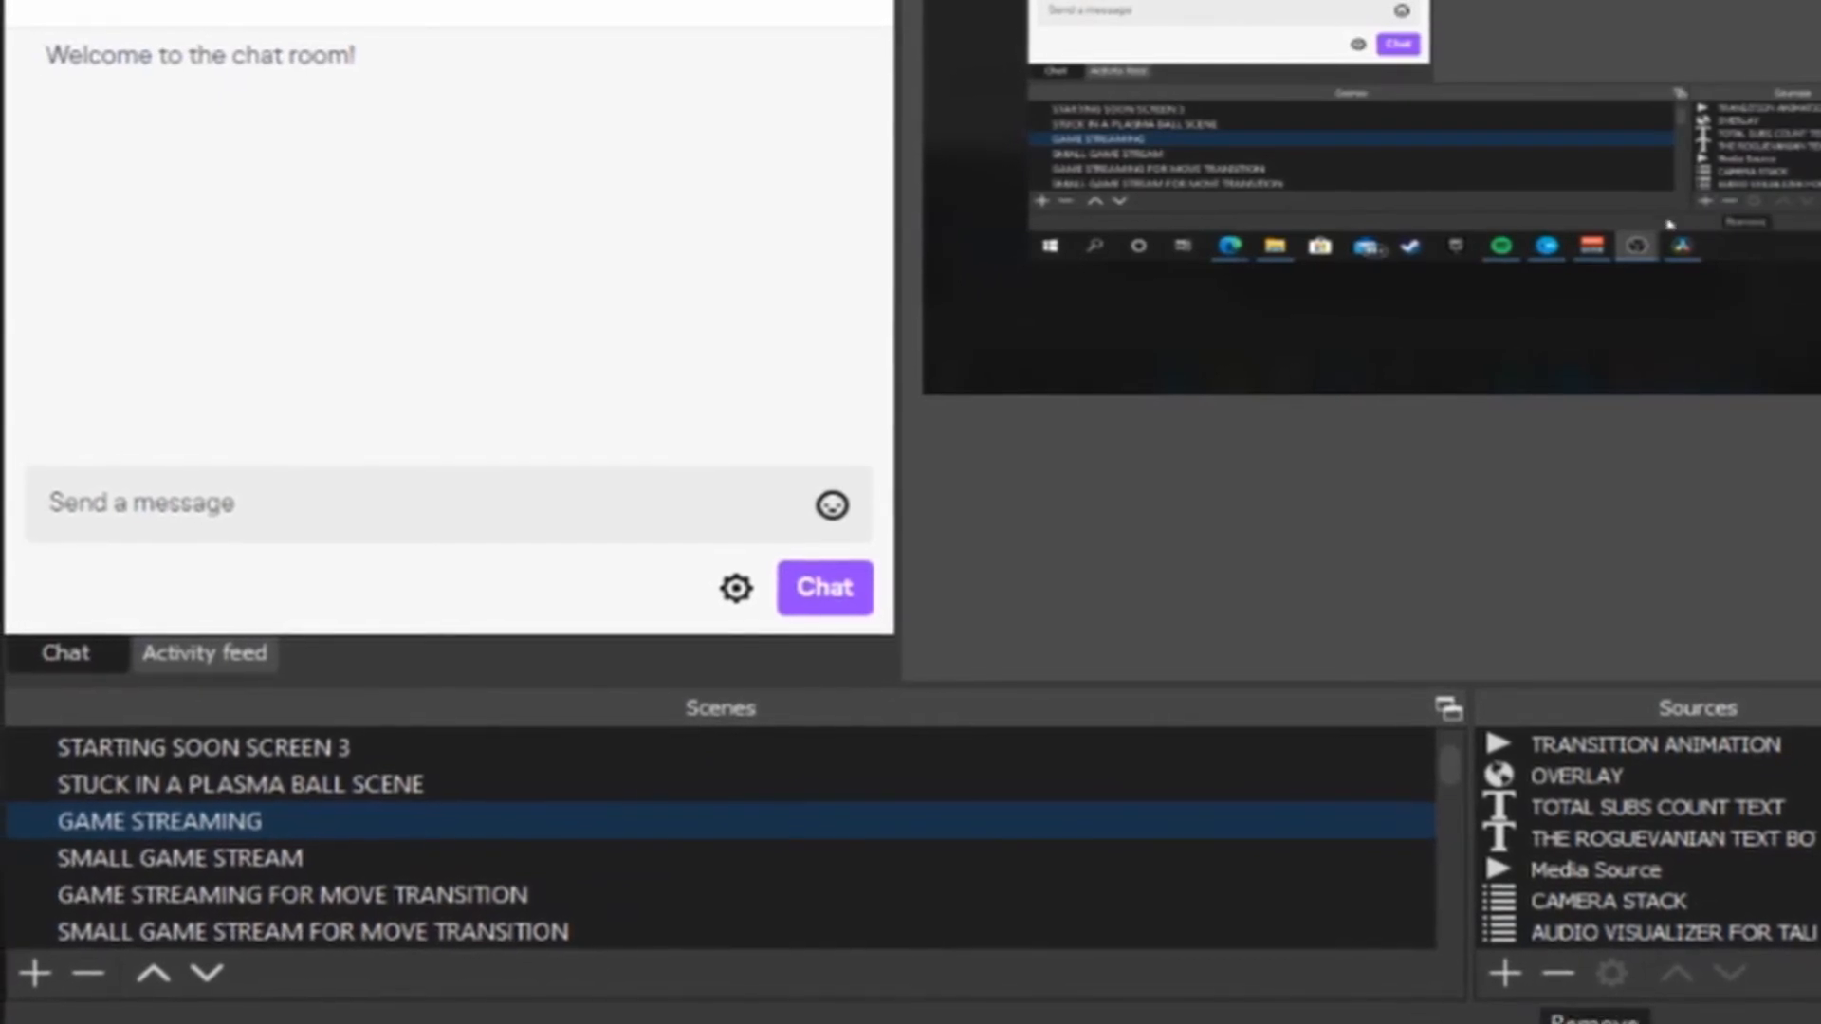
Step: Try adding an existing scene, CAMERA STACK or VIDEO STACK, as a nested source in the GAME STREAMING scene
click(1504, 973)
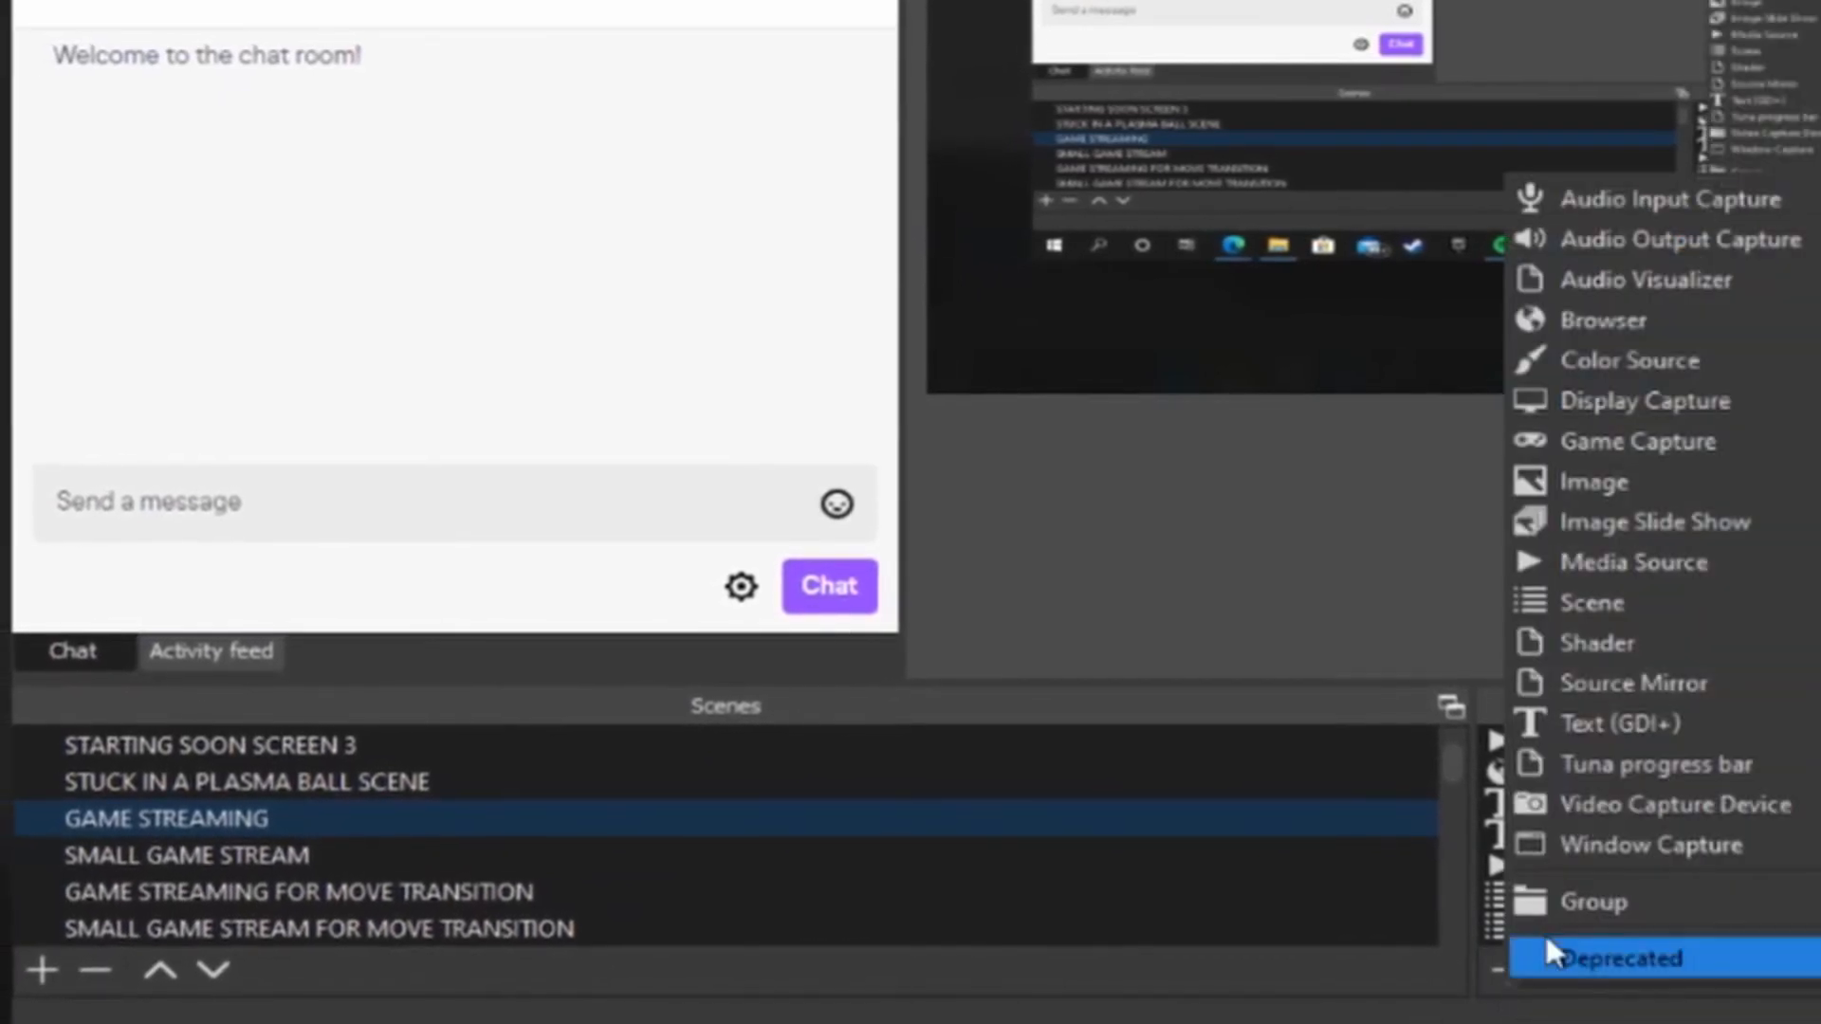
click(1565, 597)
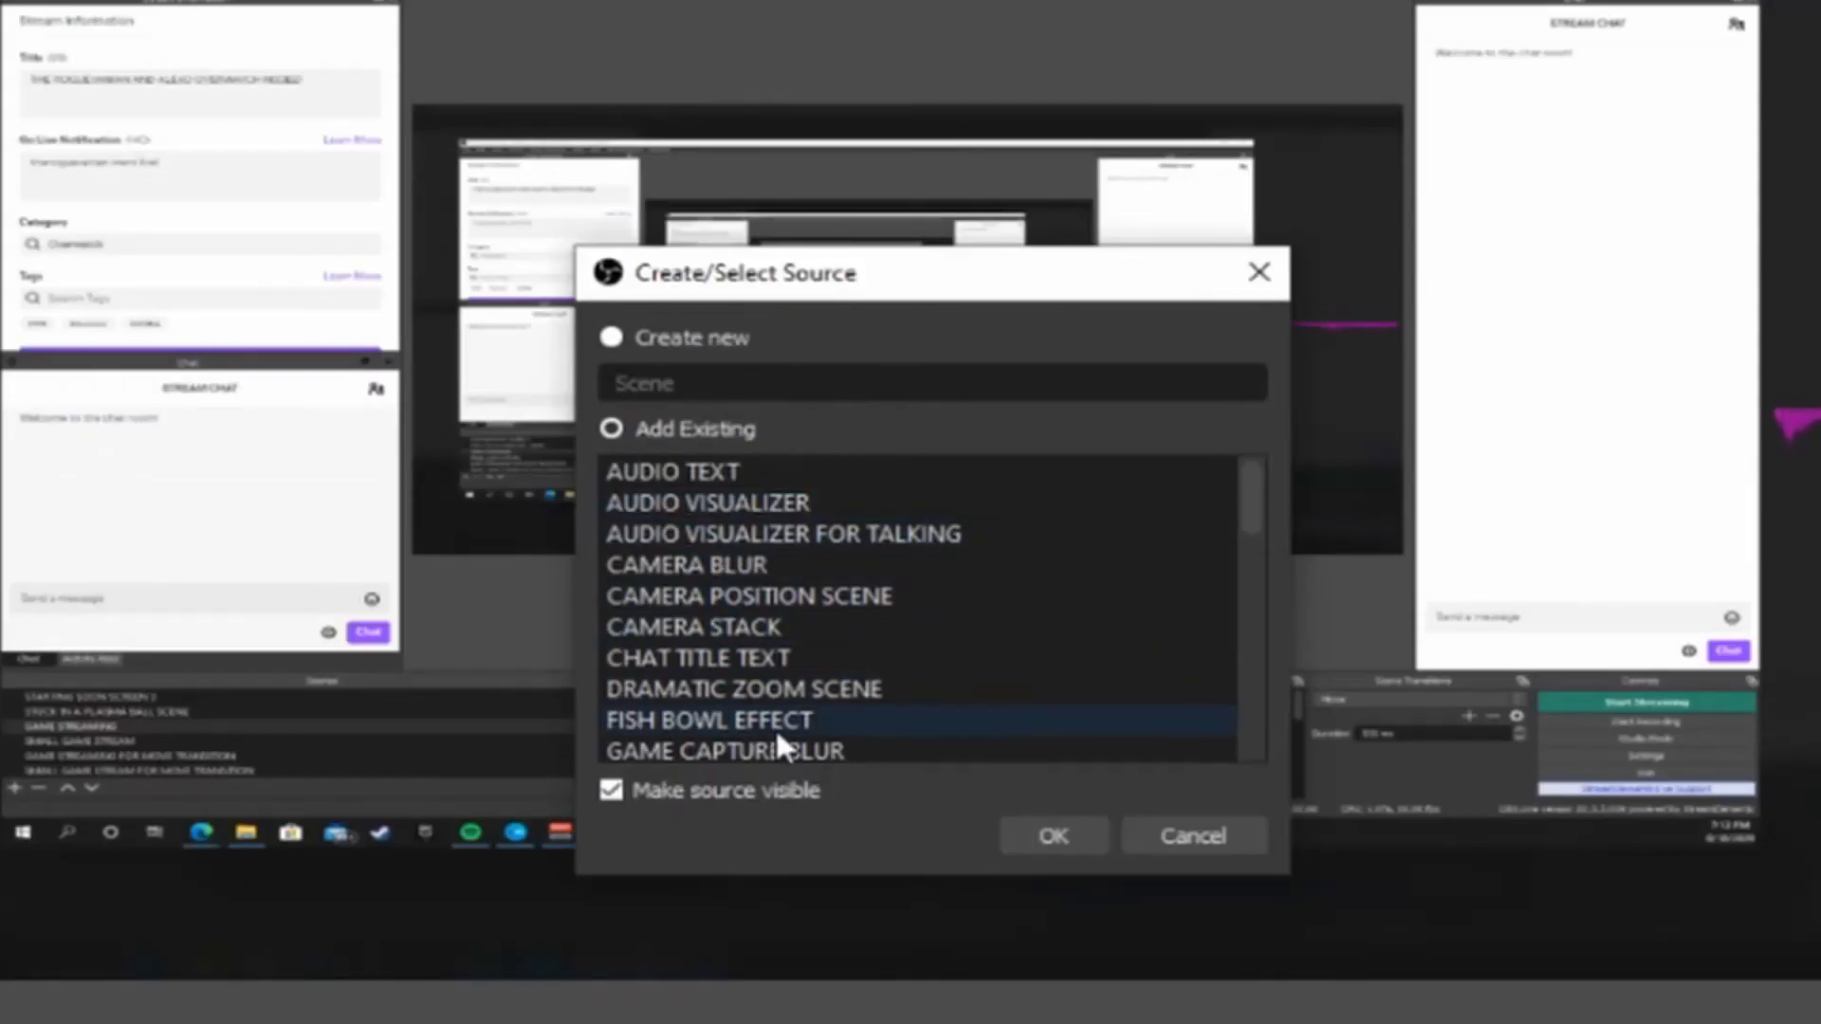
scroll(777, 735, down, 4)
scroll(761, 702, down, 2)
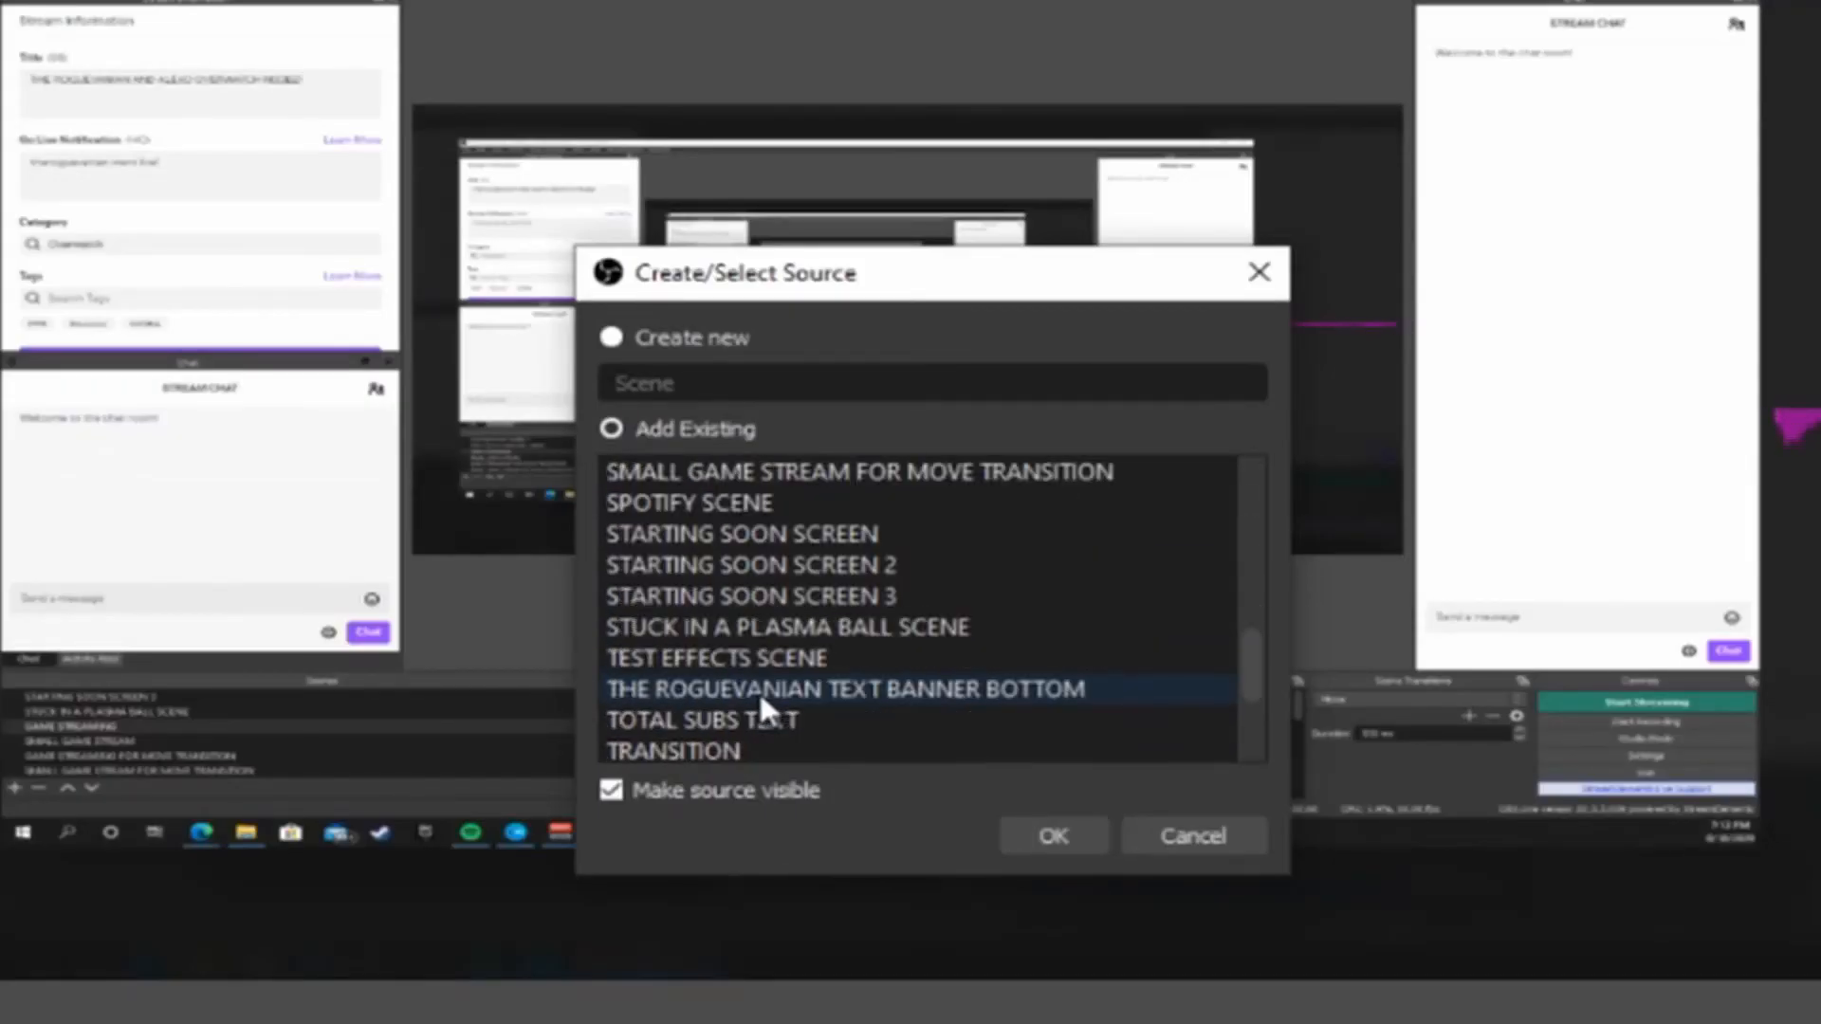
scroll(759, 692, up, 6)
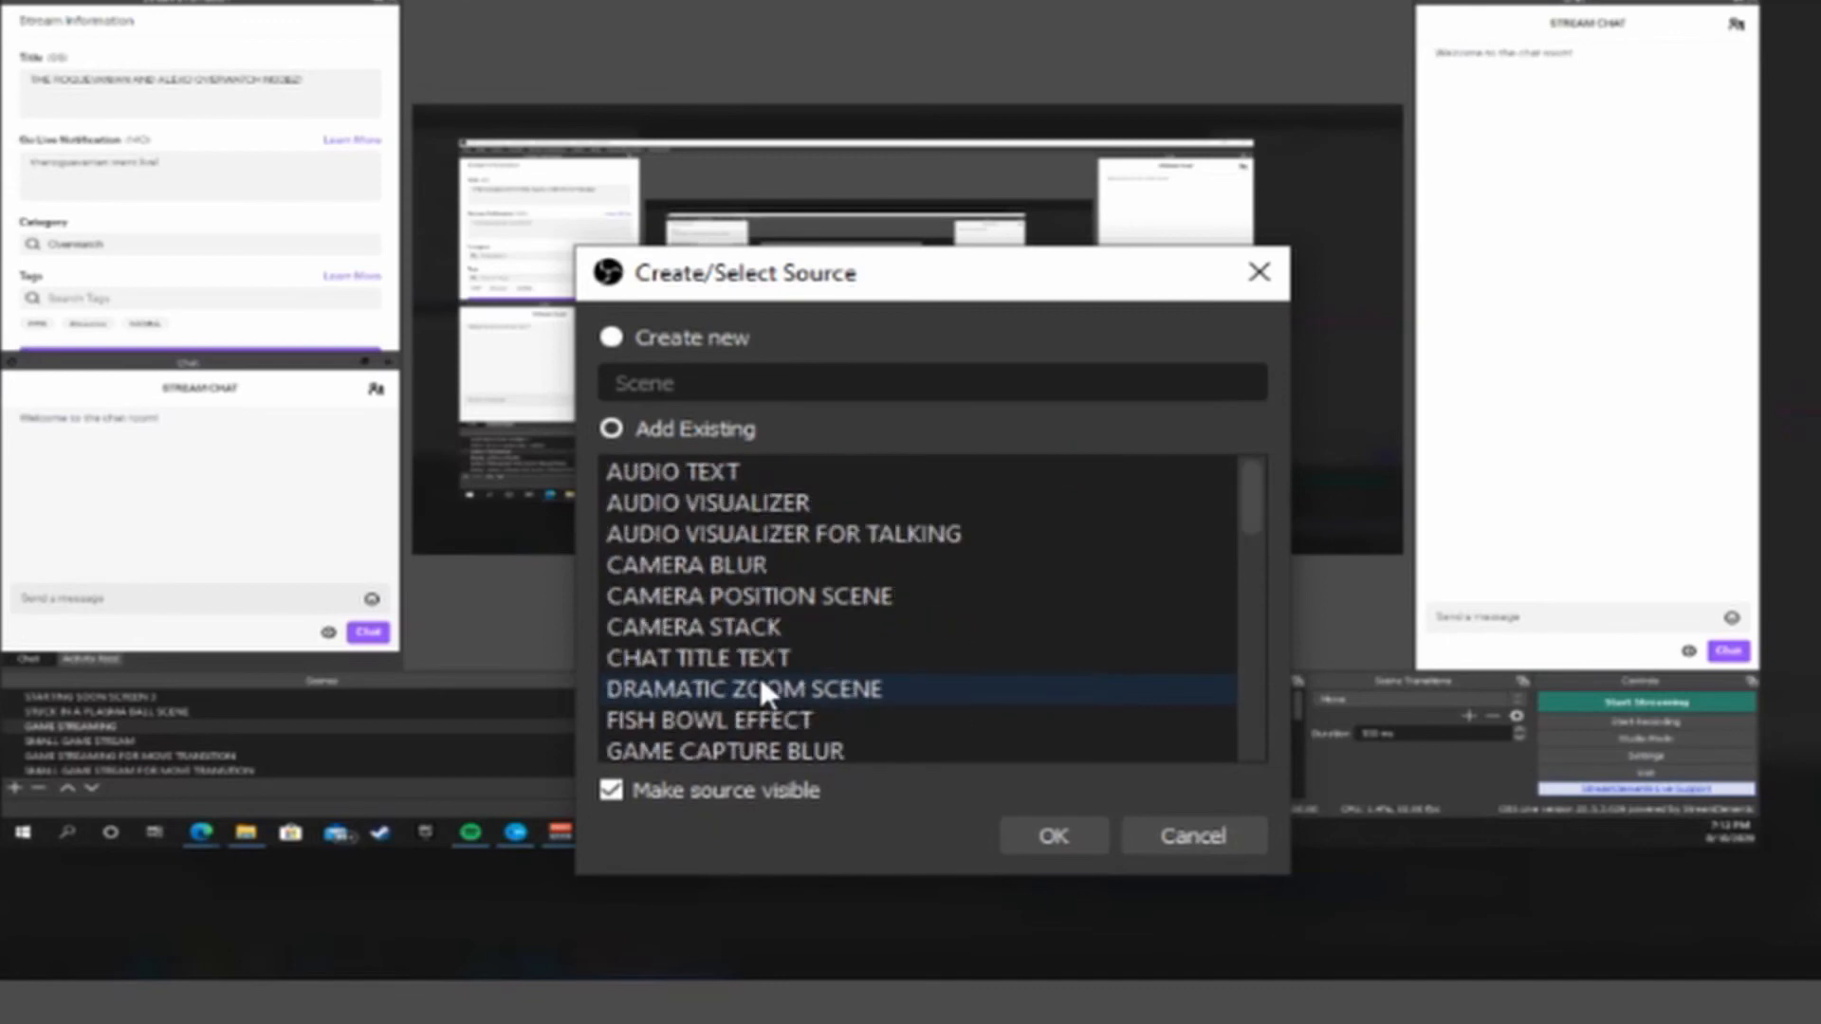
click(720, 631)
scroll(763, 683, down, 10)
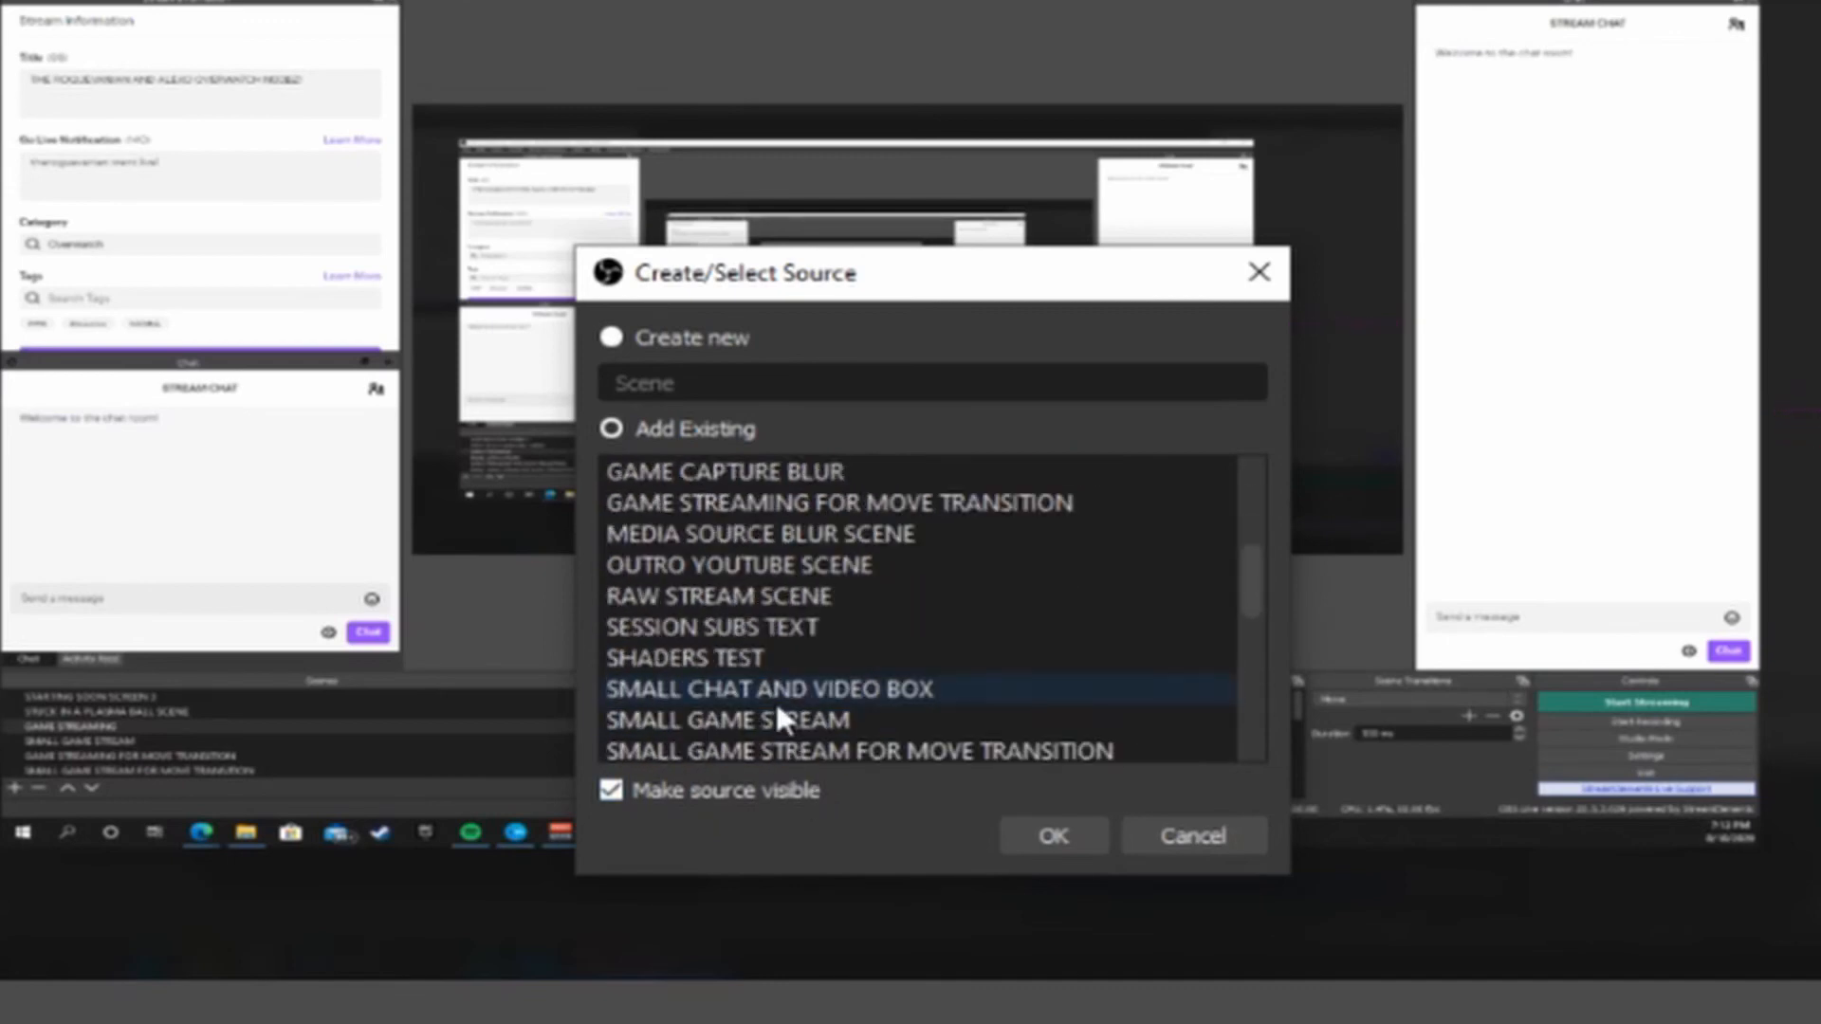
click(733, 669)
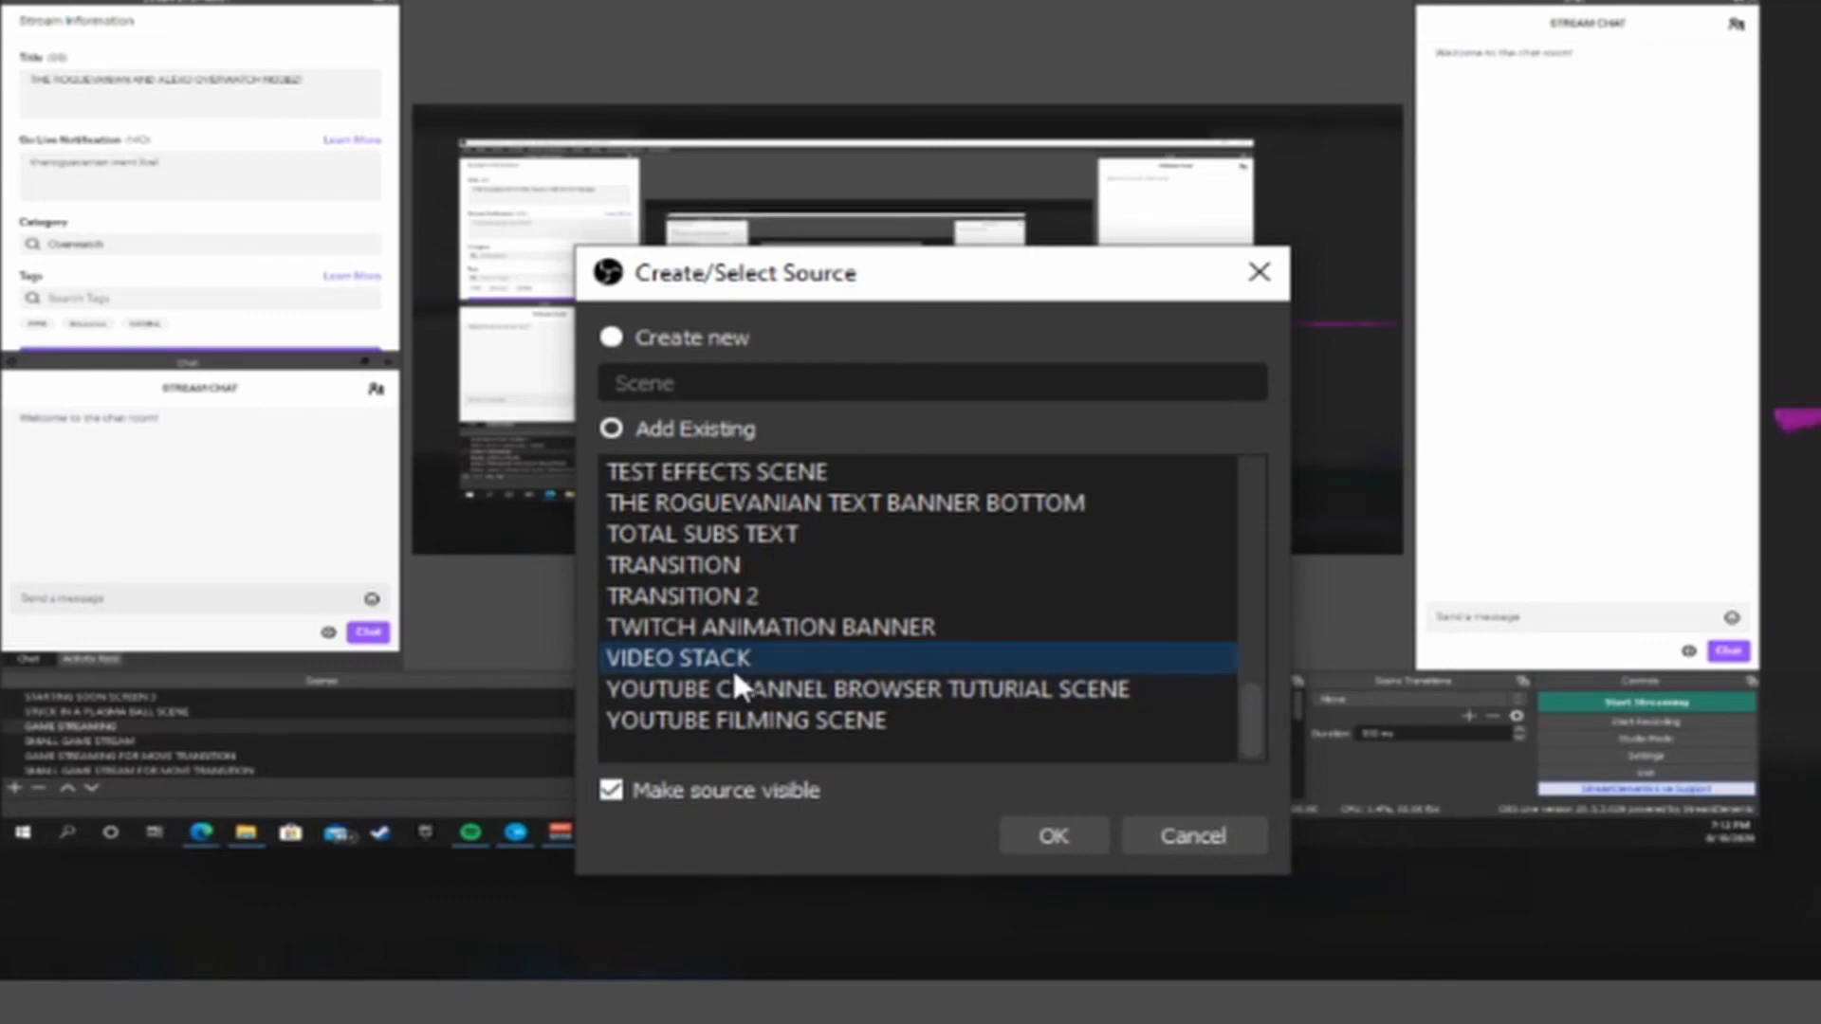
click(1178, 839)
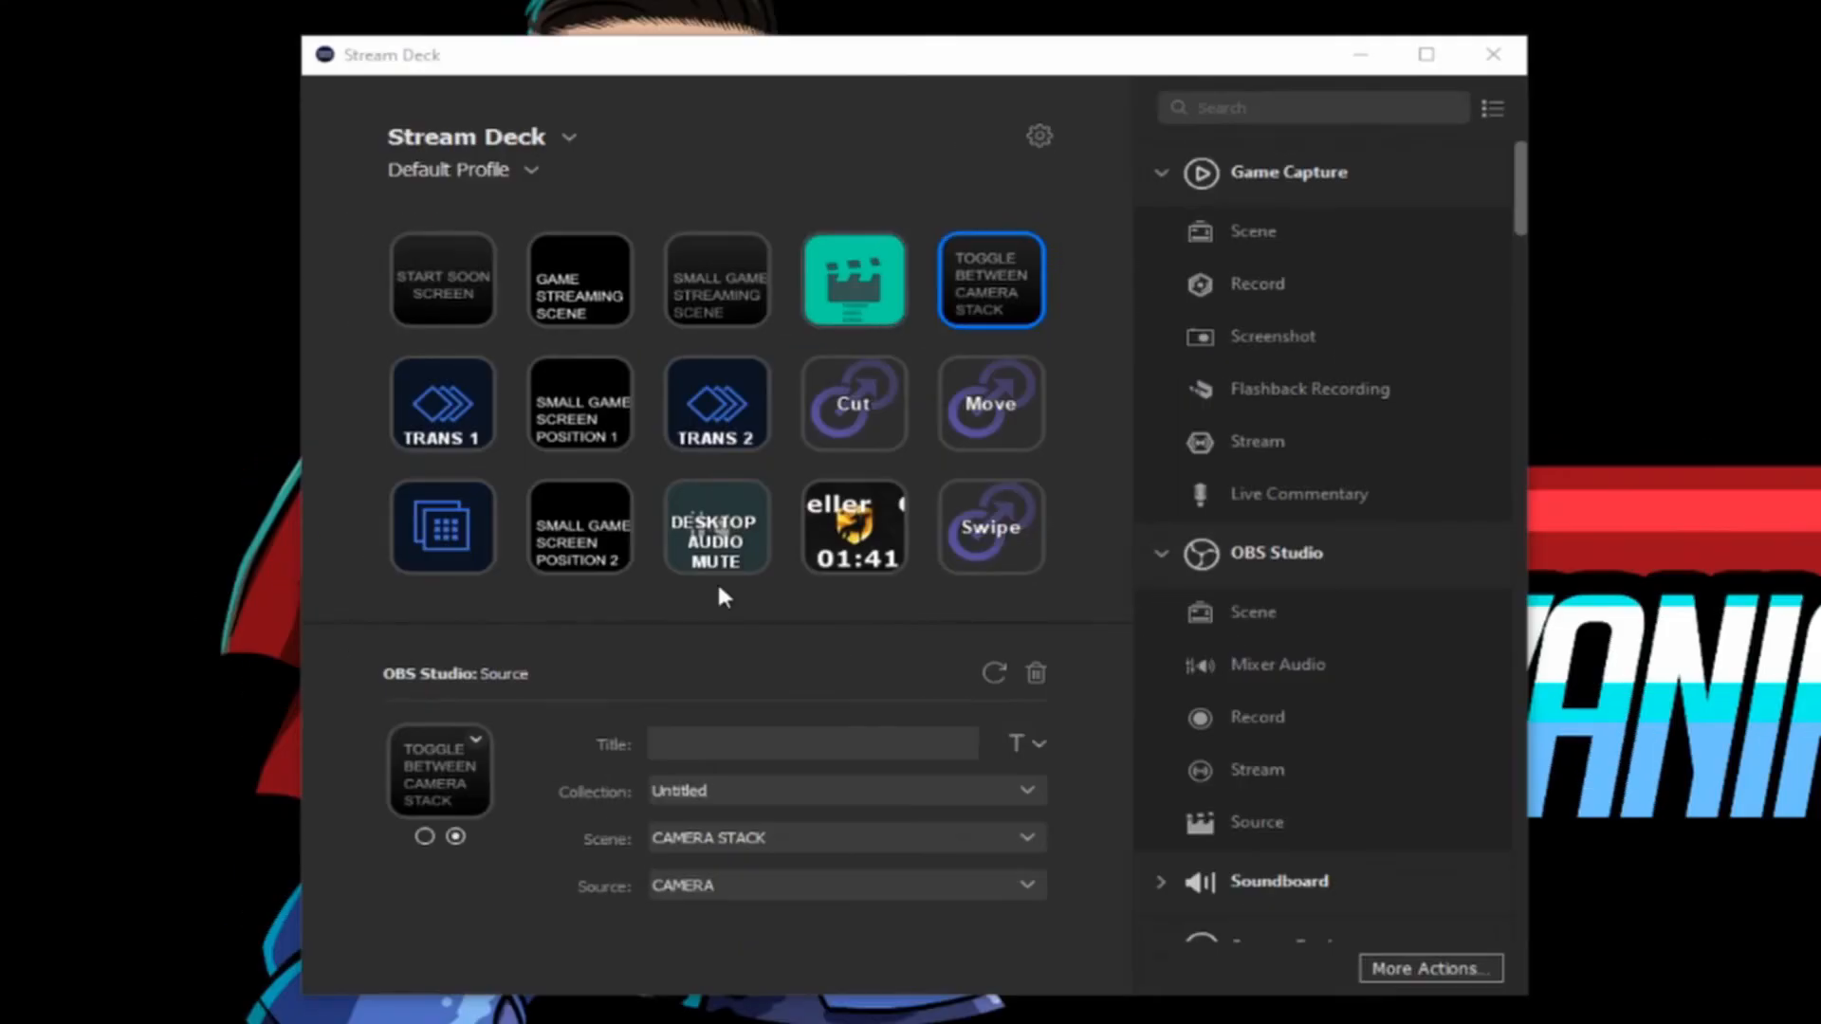
Step: In Stream Deck, assign an OBS Studio Source action to Profile 1's empty fourth first-row key, with scene CAMERA STACK and source CAMERA 2
click(870, 285)
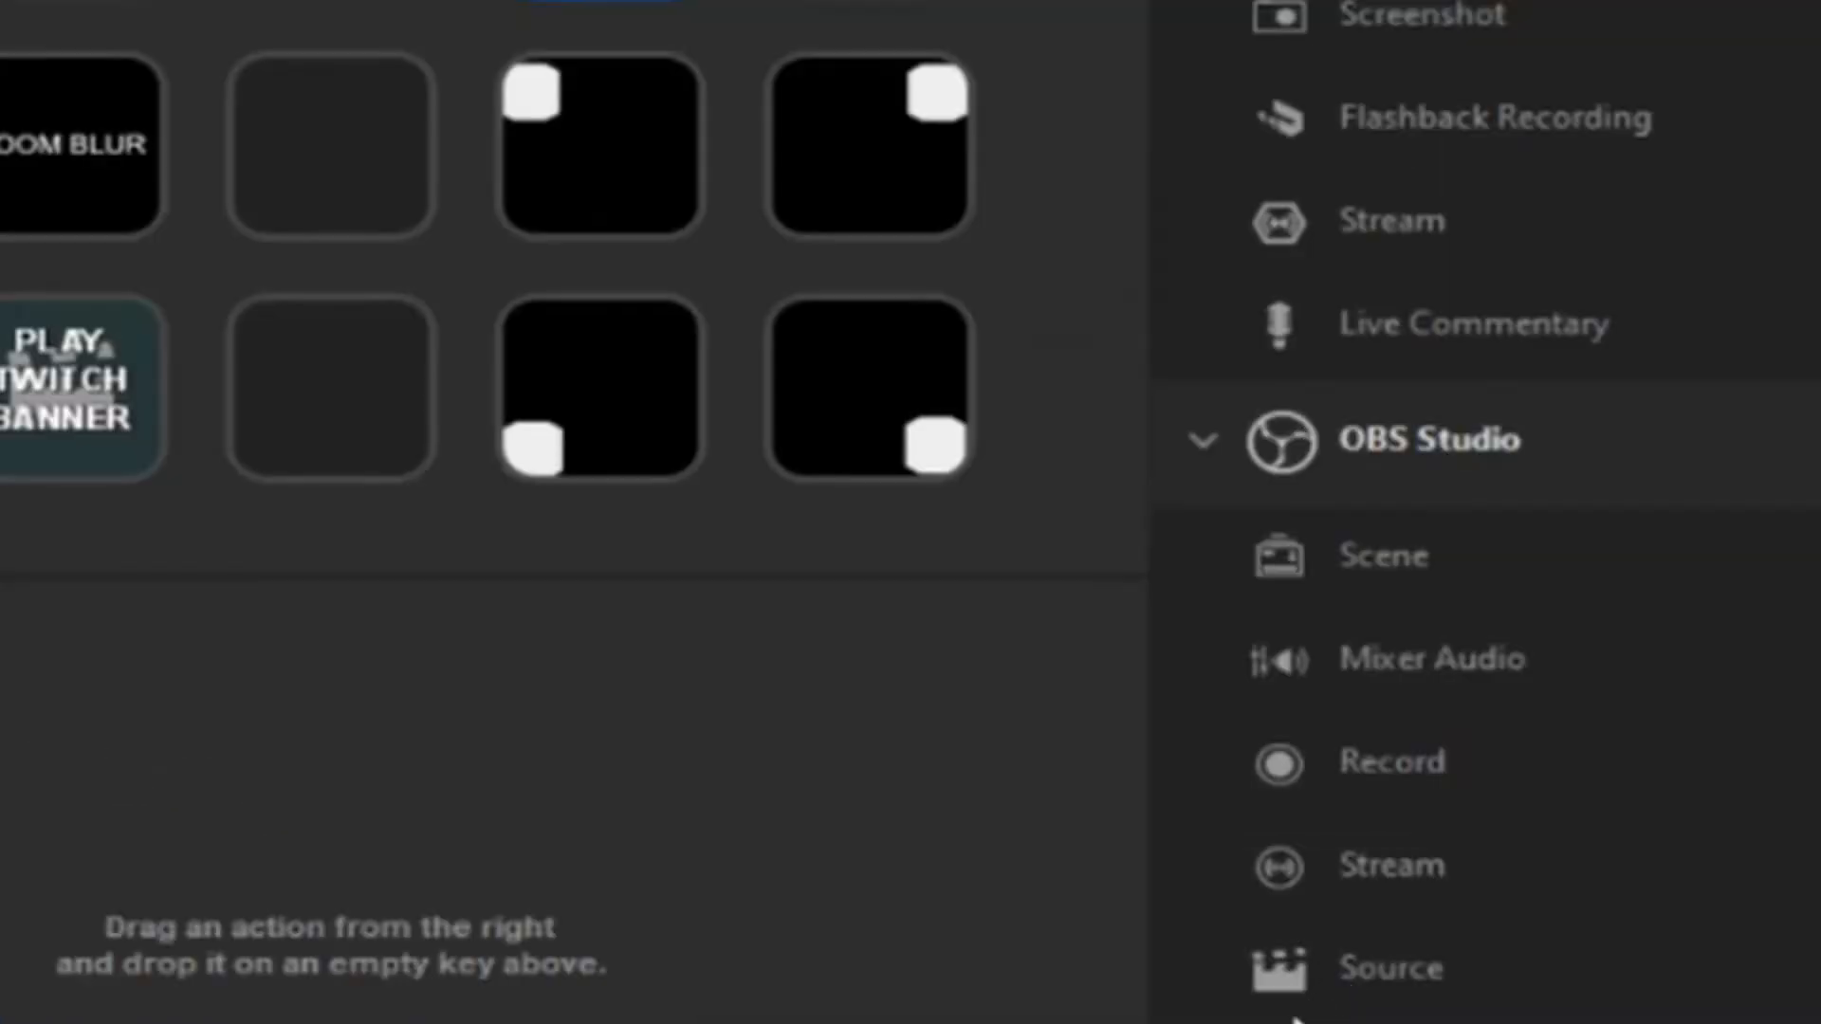
drag(1380, 1000, 896, 233)
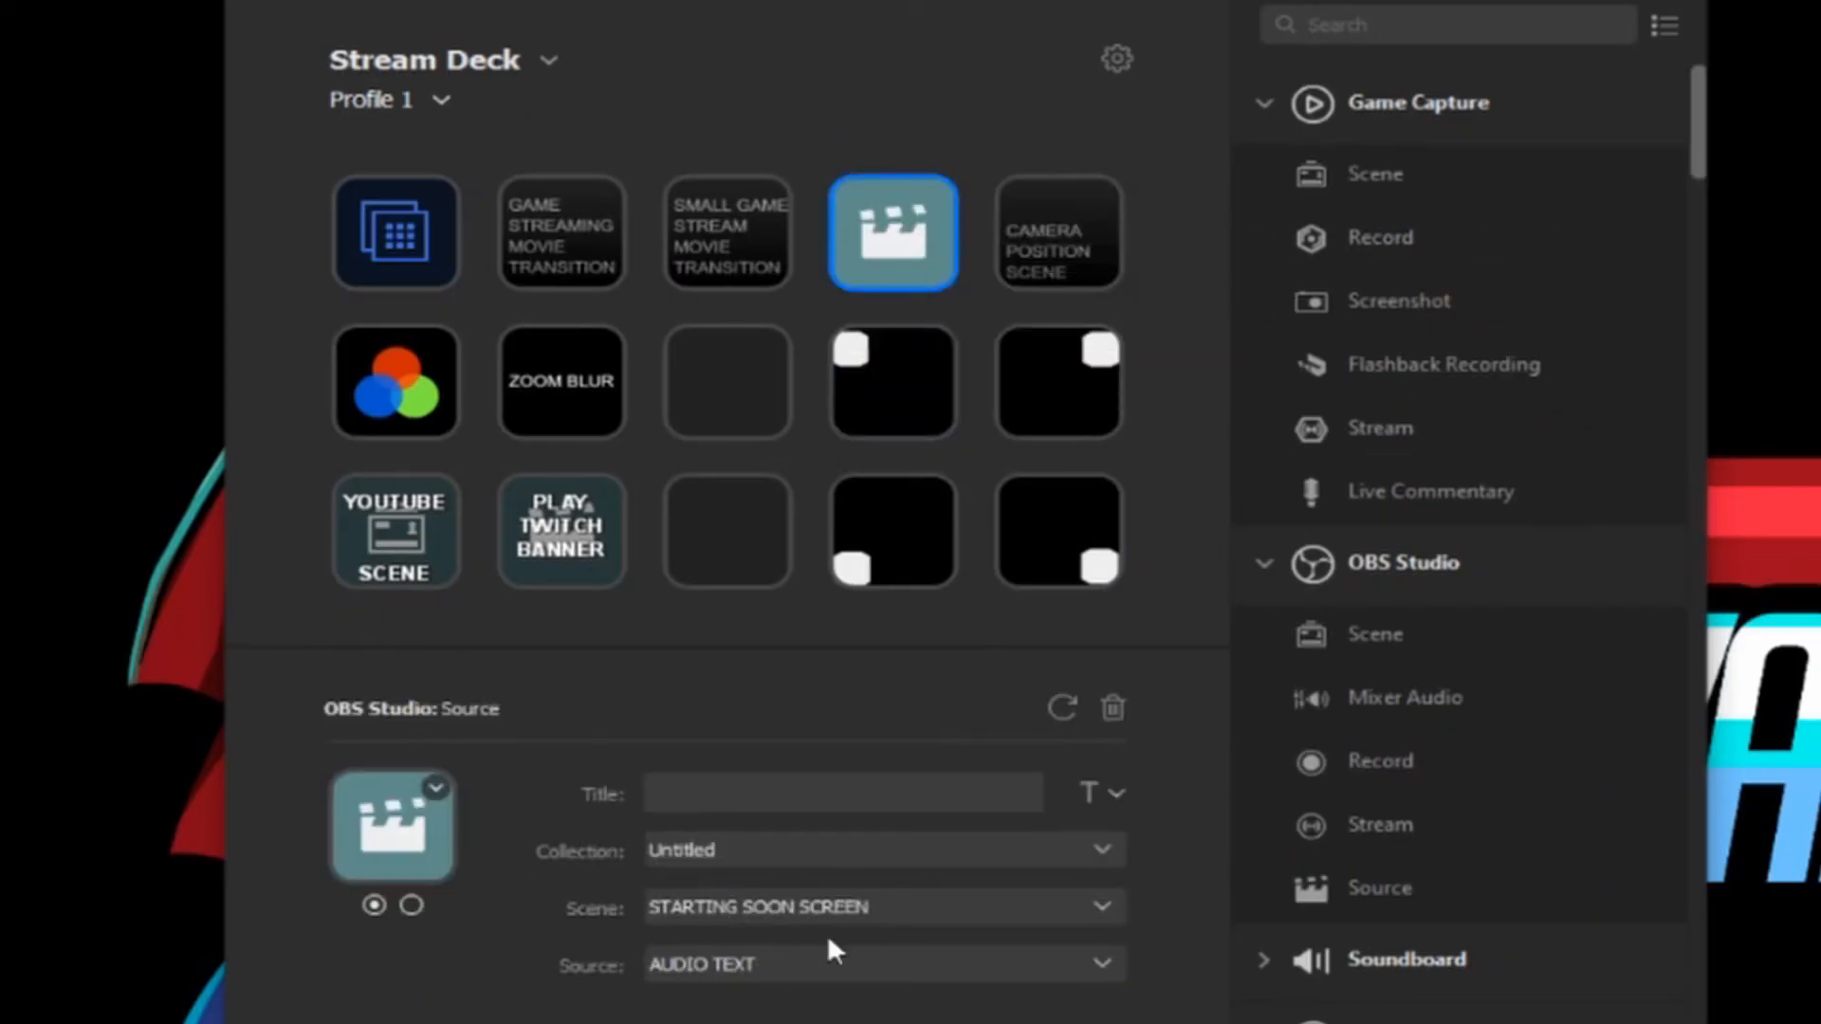
click(923, 913)
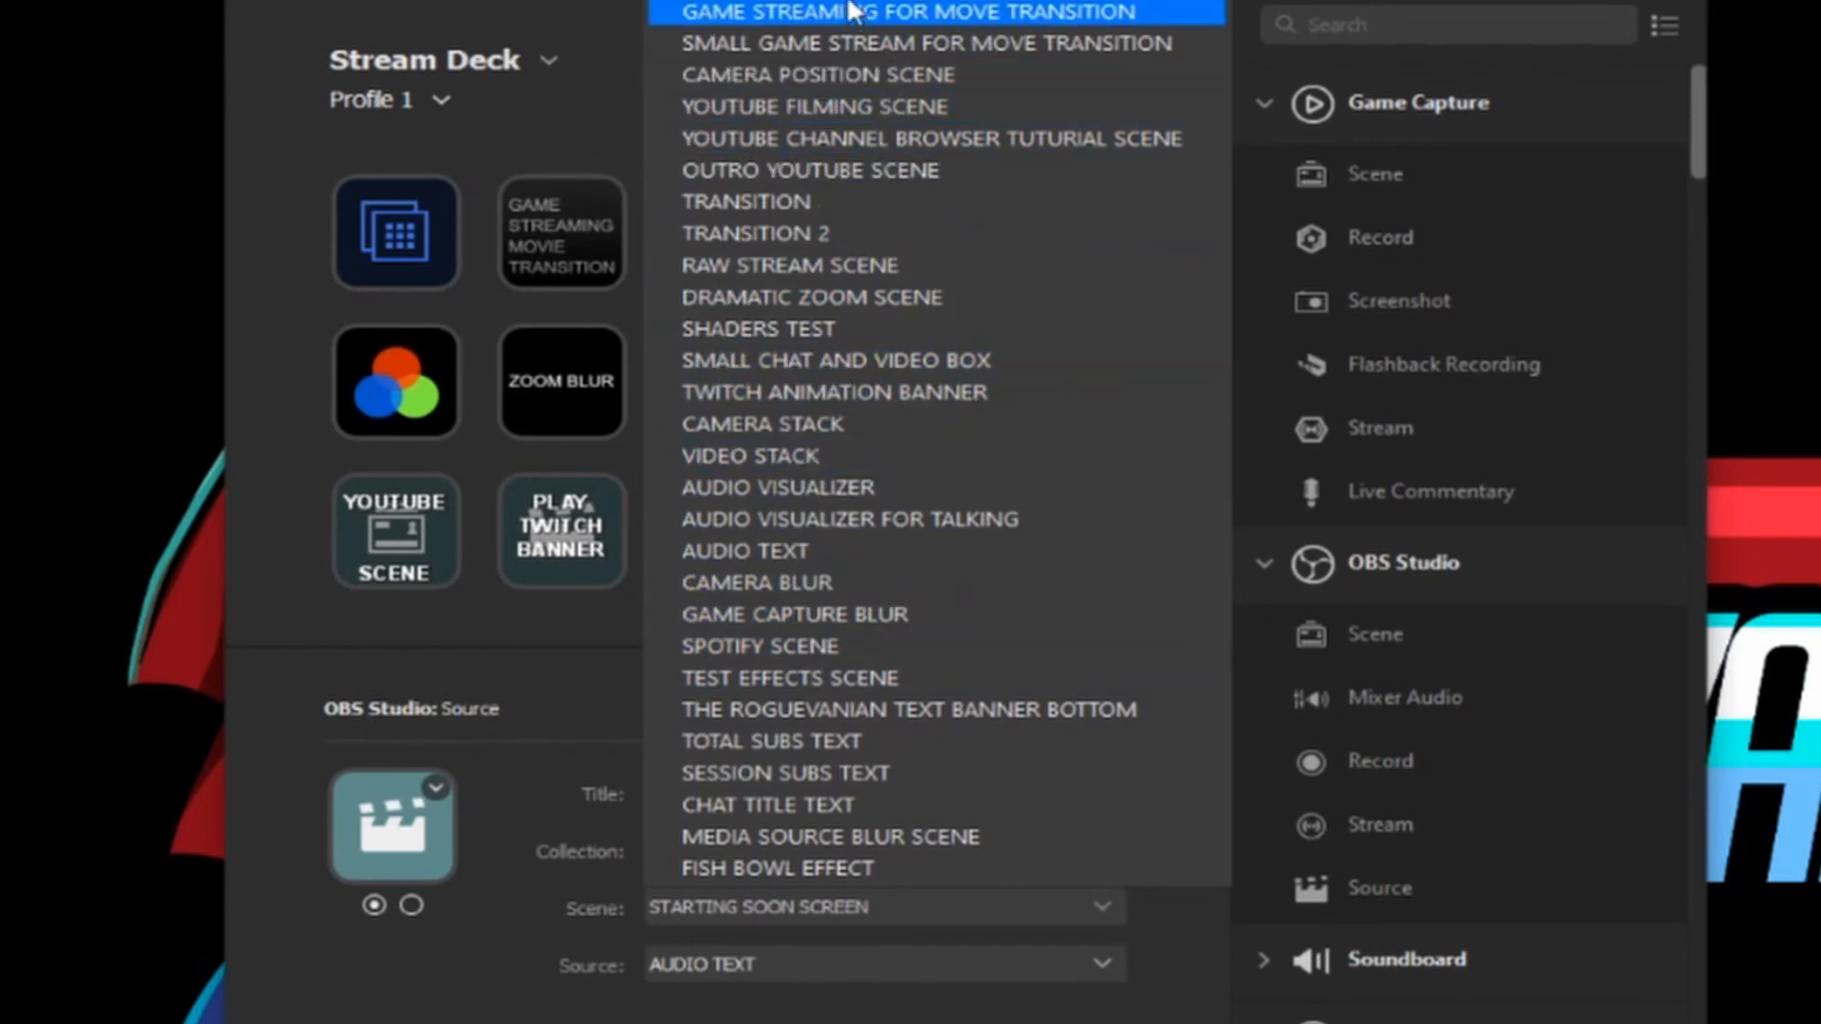
click(855, 423)
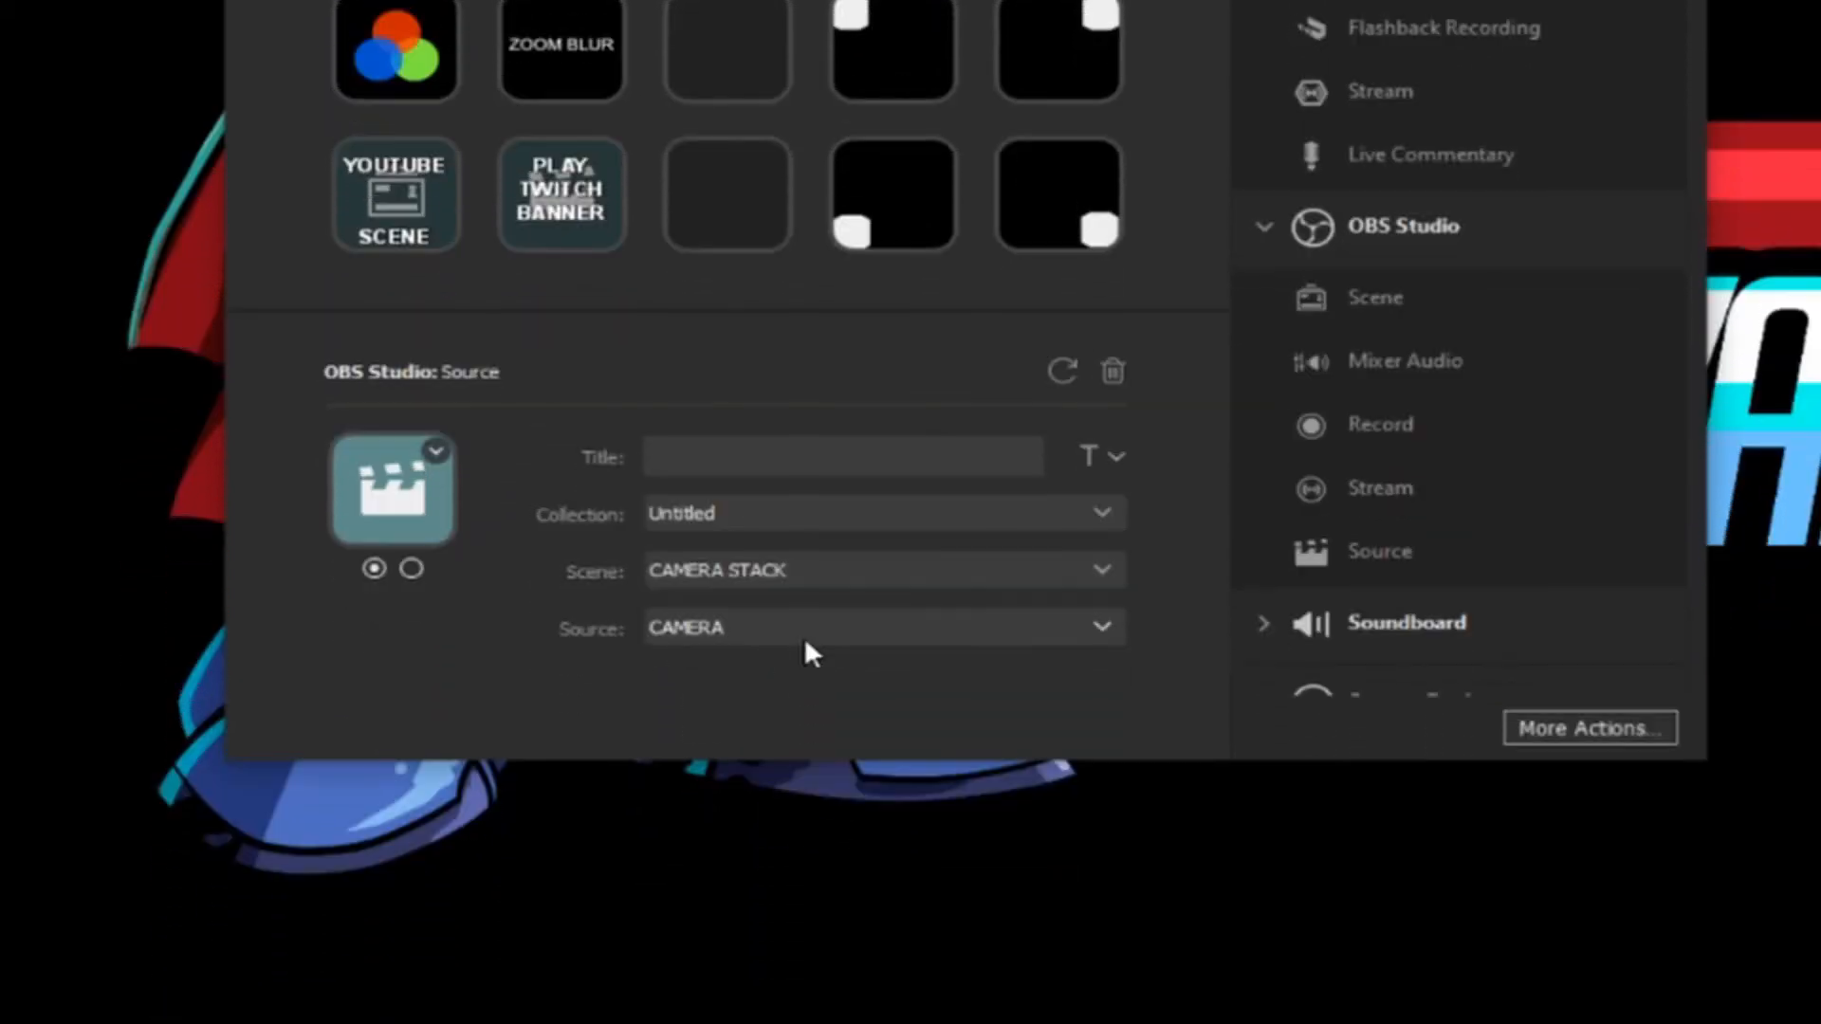
click(801, 965)
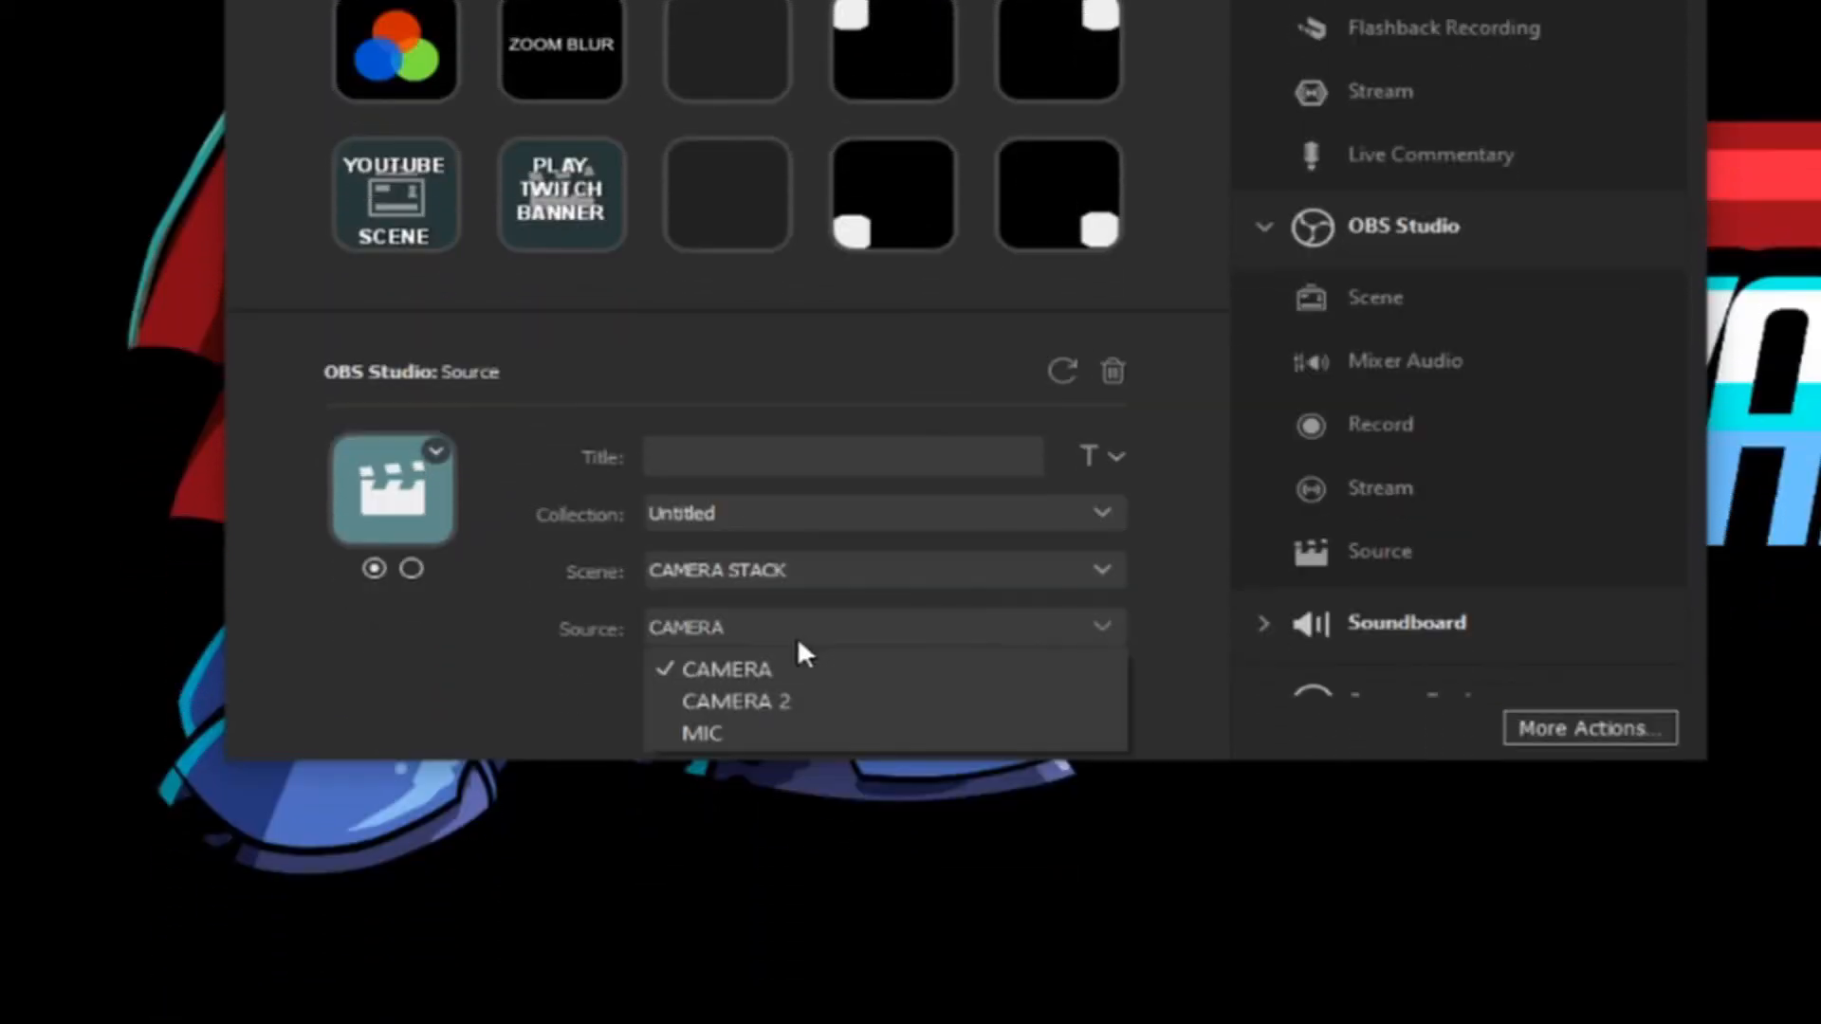
click(776, 713)
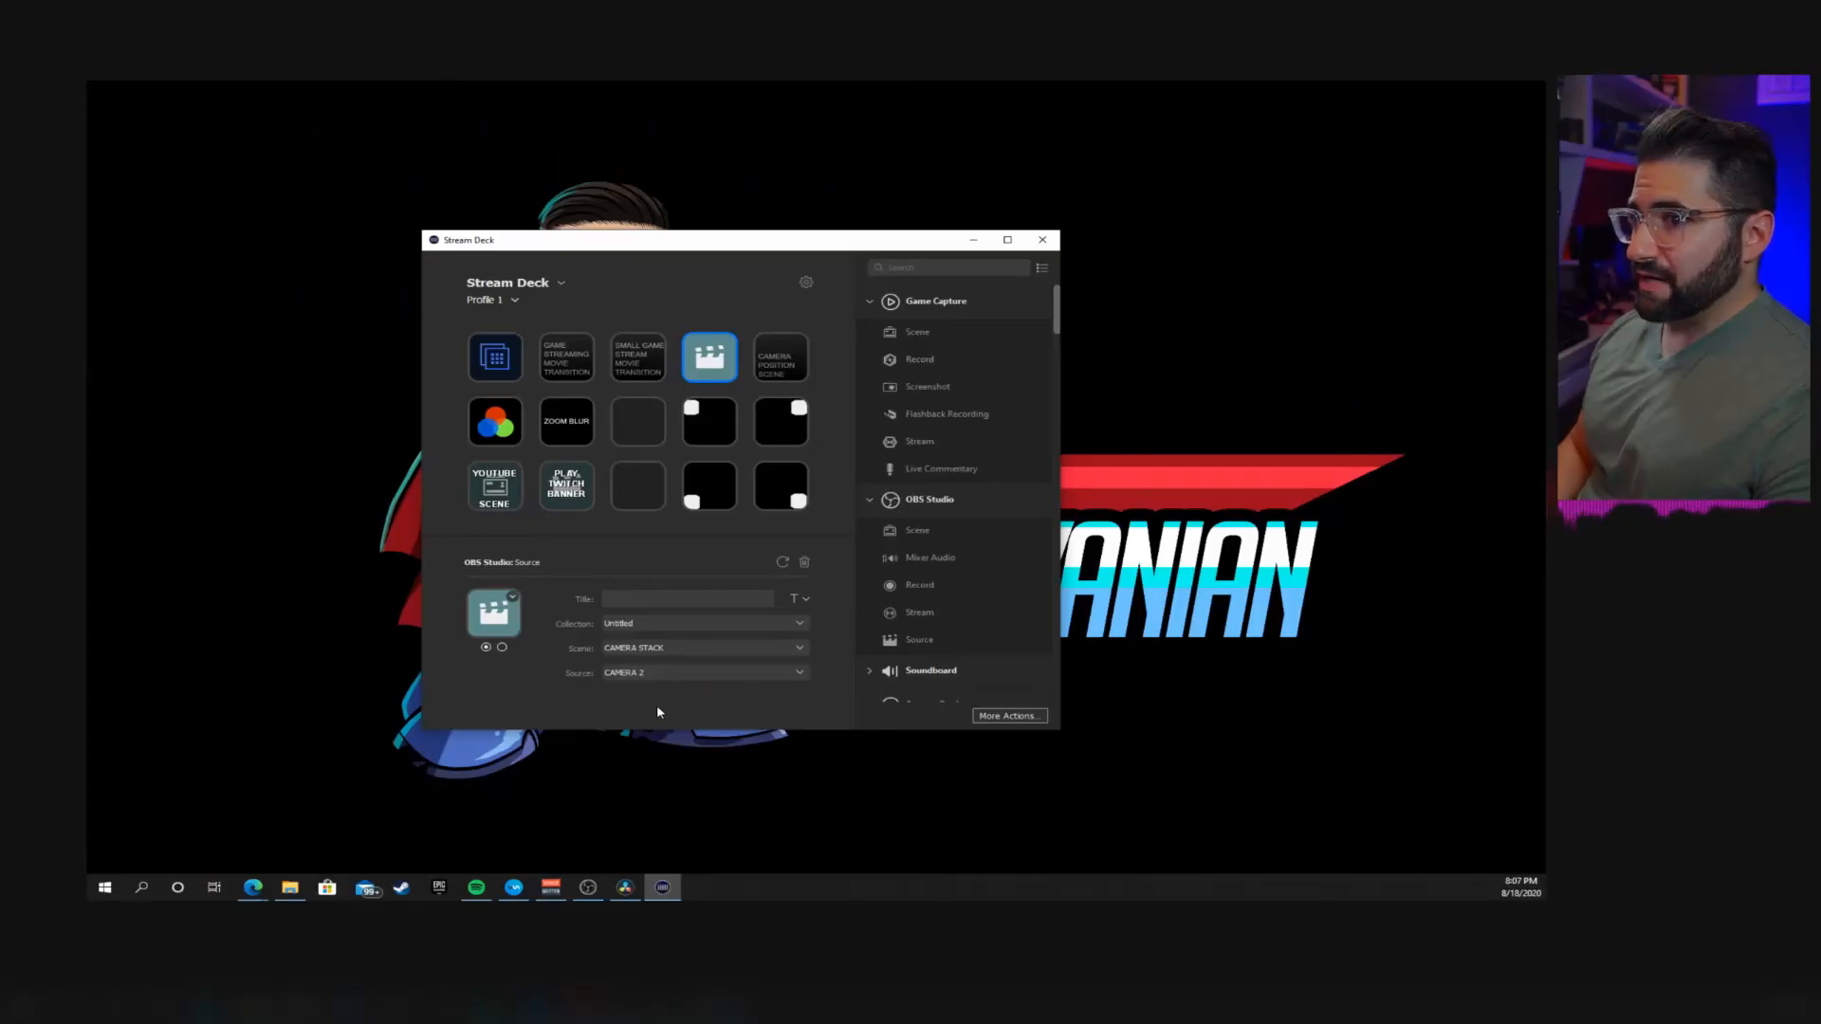